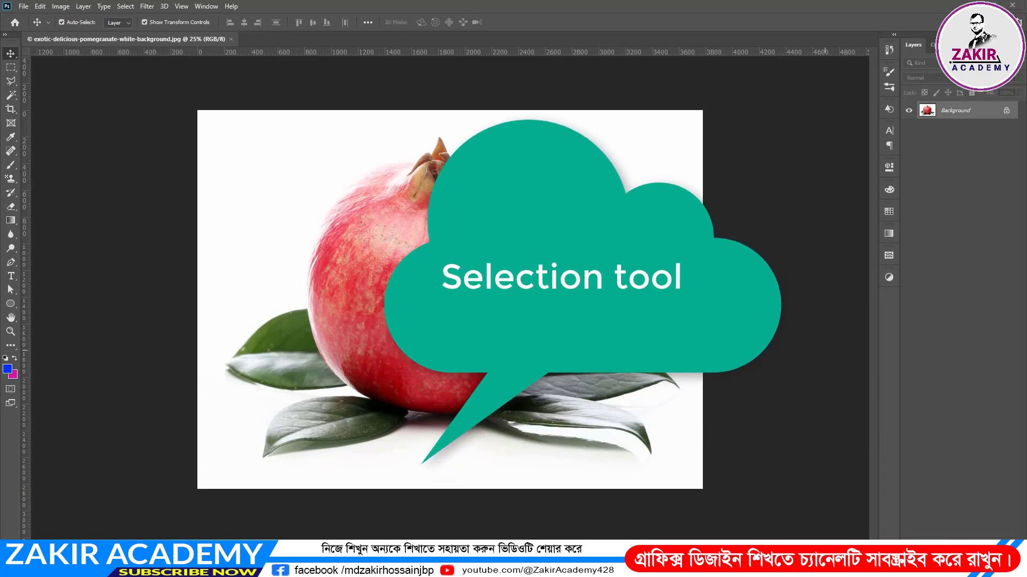
Select the whole pomegranate with the Rectangular Marquee tool and clear that selection
{"action": "left_click", "coordinate": [10, 54]}
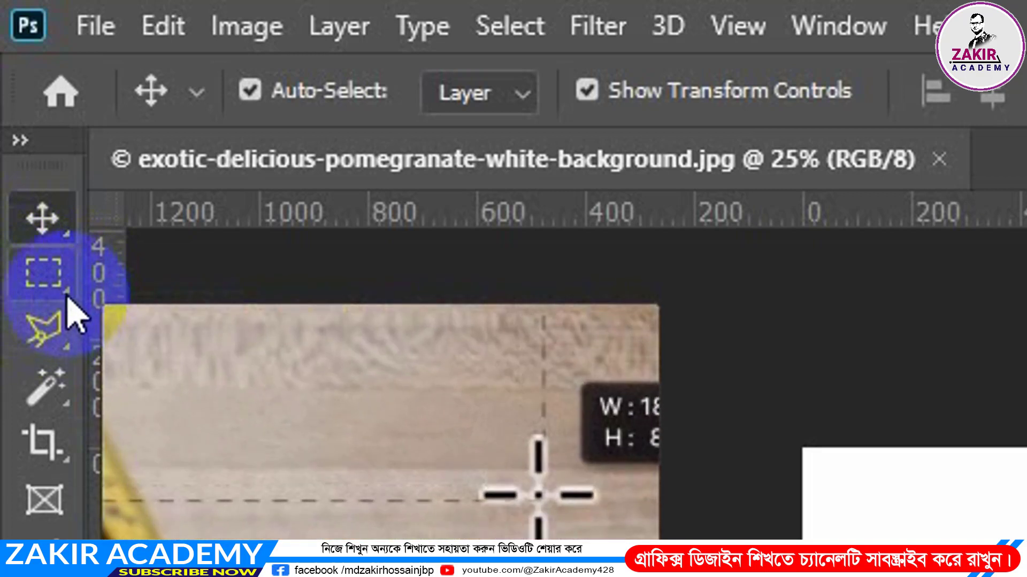
{"action": "left_click", "coordinate": [63, 291]}
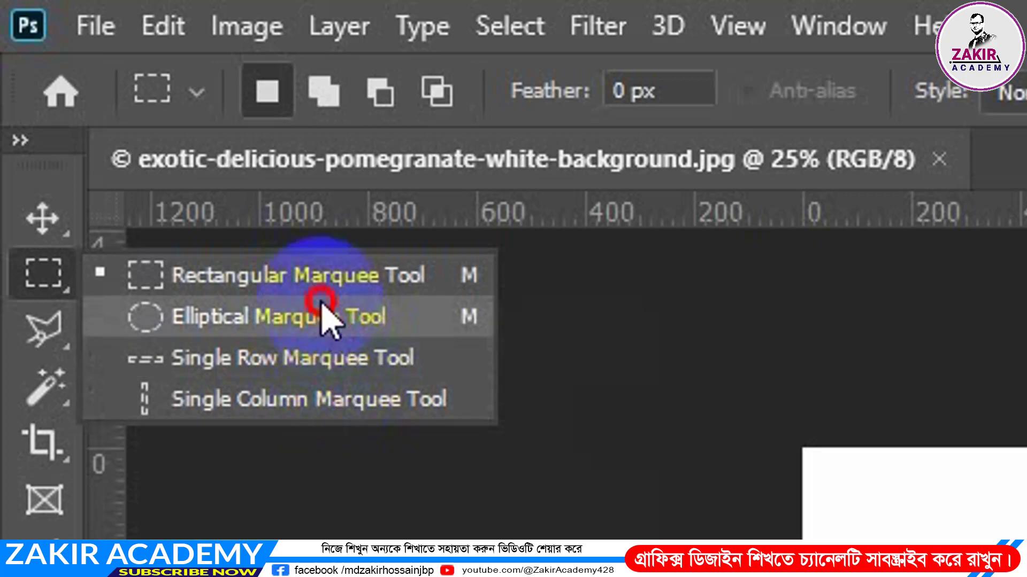
{"action": "left_click", "coordinate": [298, 275]}
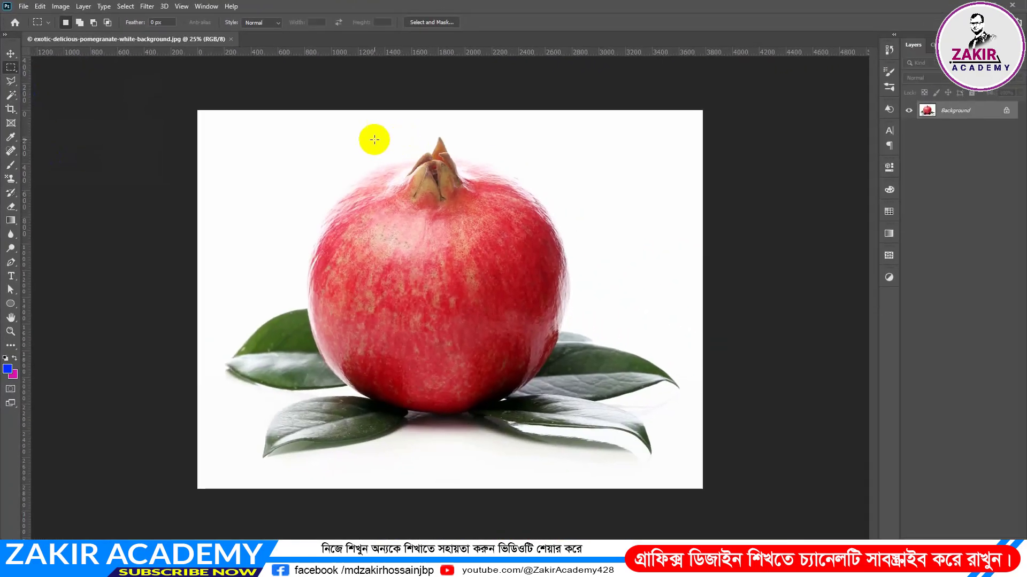
{"action": "left_click_drag", "start_coordinate": [278, 132], "coordinate": [576, 417]}
{"action": "key", "text": "space"}
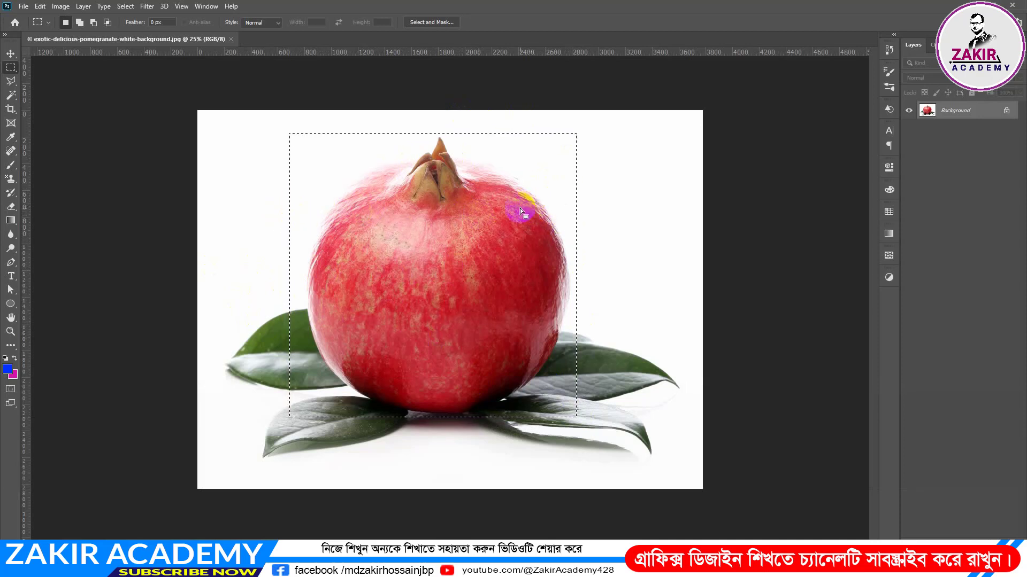
{"action": "key", "text": "ctrl+d"}
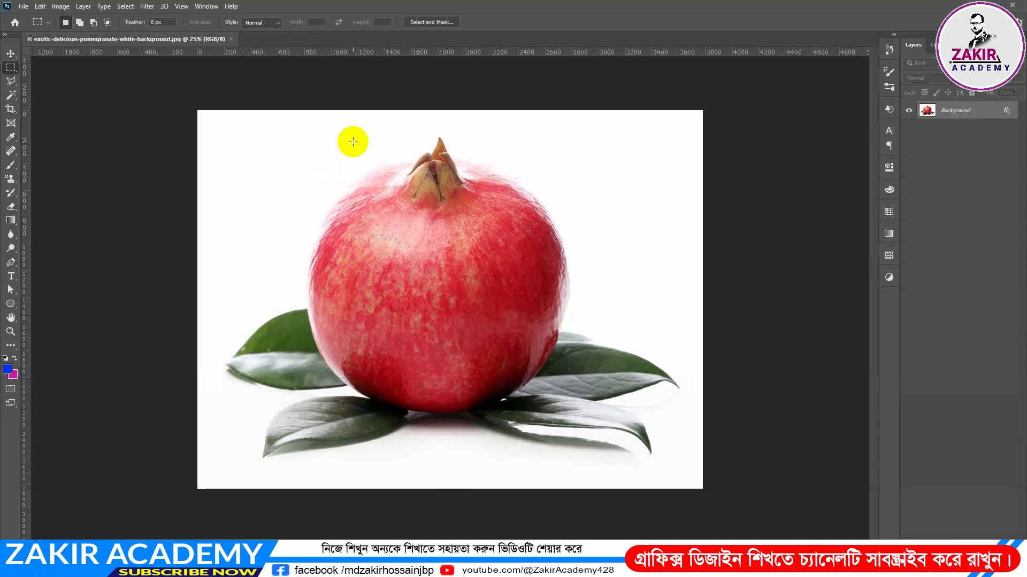
Select the pomegranate's crown area with a rectangular marquee and add a second overlapping rectangle over the fruit's middle
{"action": "left_click_drag", "start_coordinate": [341, 136], "coordinate": [551, 227]}
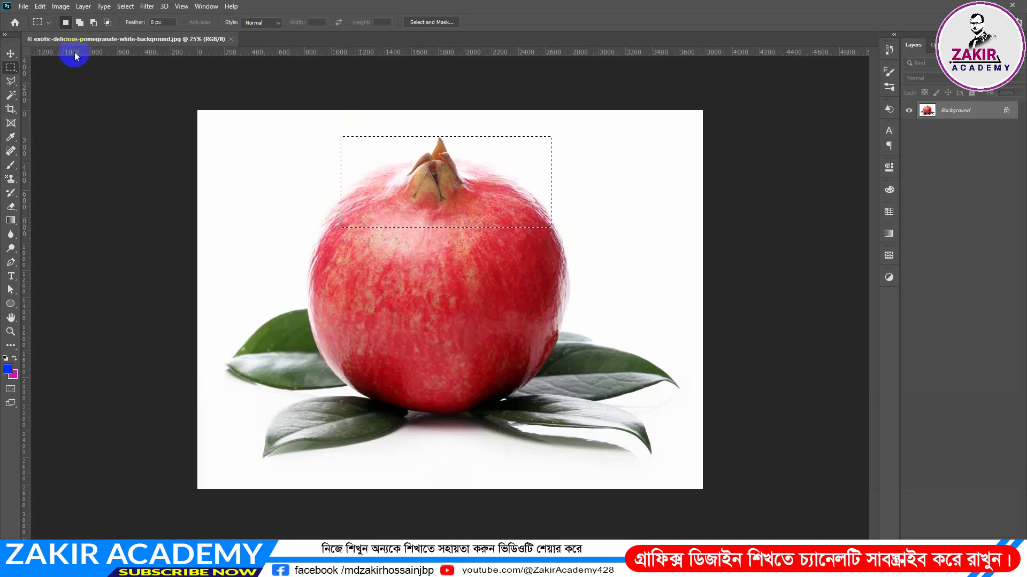
{"action": "left_click", "coordinate": [80, 25]}
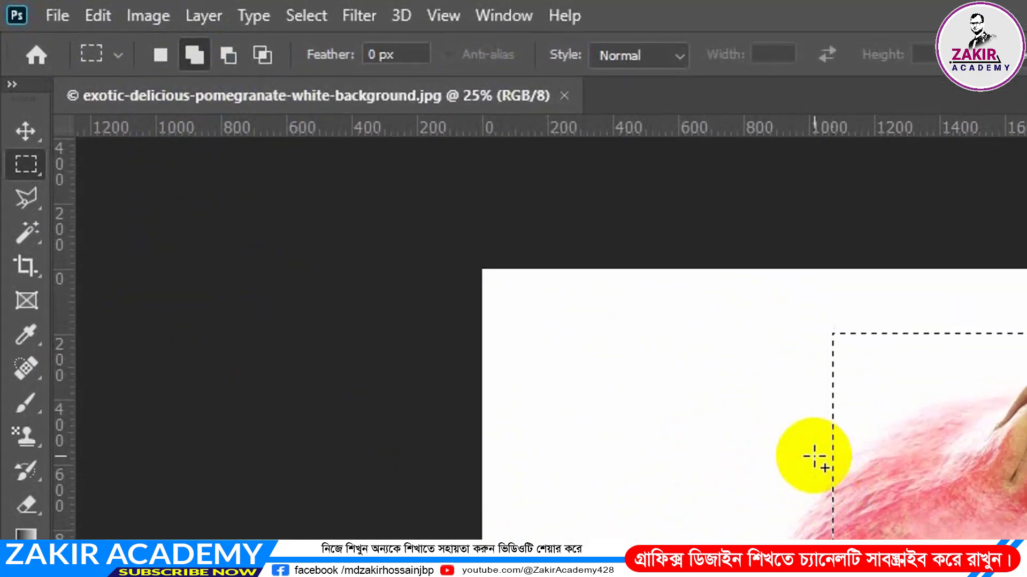
{"action": "left_click_drag", "start_coordinate": [818, 464], "coordinate": [1026, 576]}
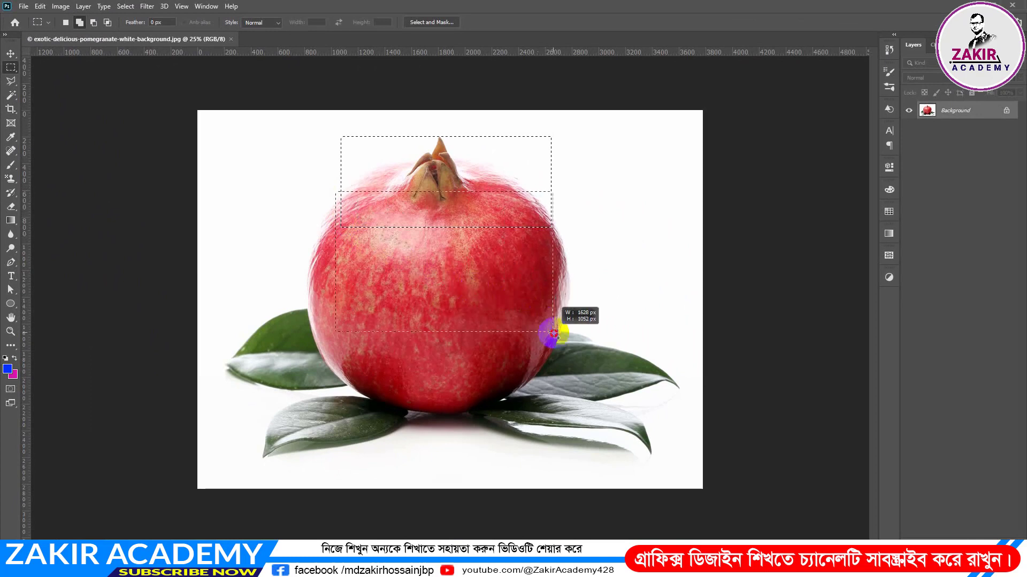
{"action": "left_click_drag", "start_coordinate": [554, 333], "coordinate": [556, 341]}
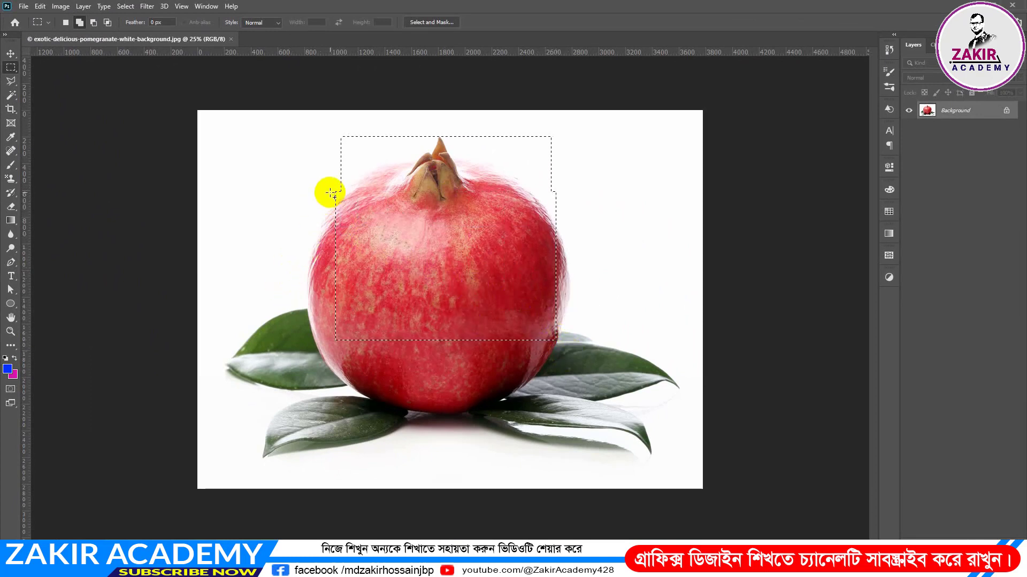
Add further rectangles to the selection along the pomegranate's left and right edges and across its lower part
{"action": "left_click_drag", "start_coordinate": [341, 266], "coordinate": [366, 365]}
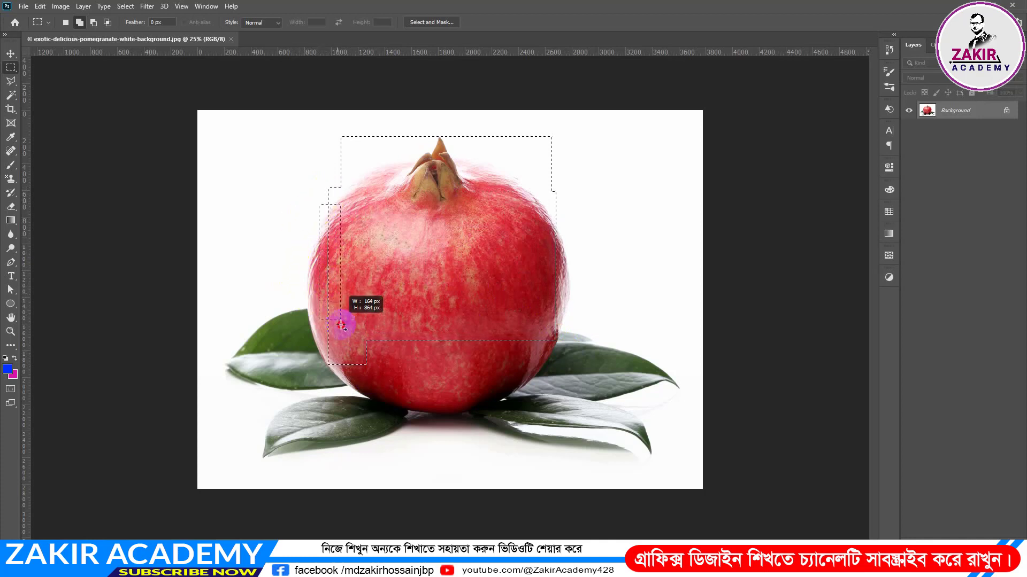
{"action": "left_click_drag", "start_coordinate": [341, 325], "coordinate": [328, 347]}
{"action": "left_click_drag", "start_coordinate": [544, 211], "coordinate": [571, 337]}
{"action": "left_click_drag", "start_coordinate": [551, 299], "coordinate": [598, 412]}
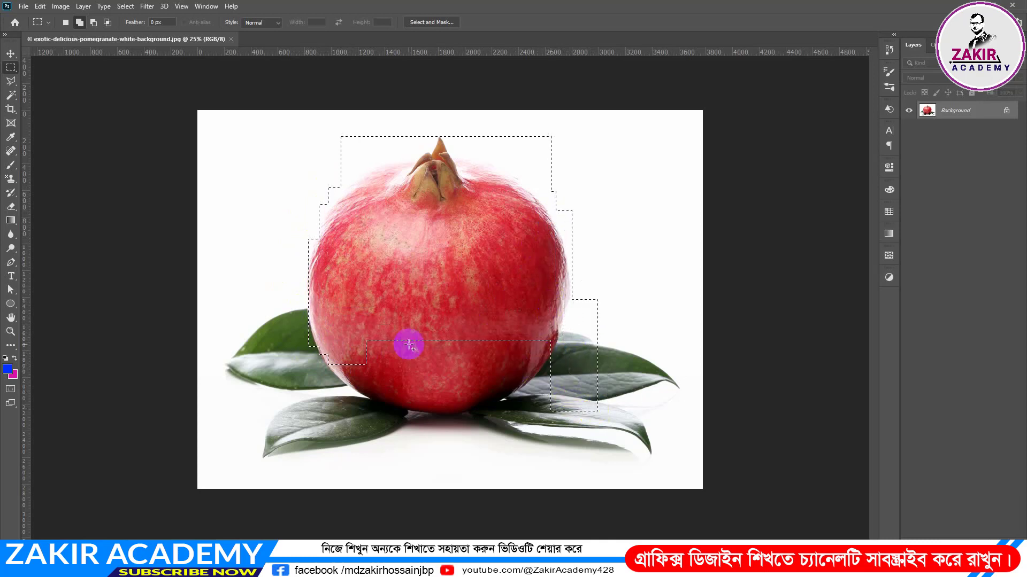
{"action": "left_click_drag", "start_coordinate": [279, 301], "coordinate": [610, 428]}
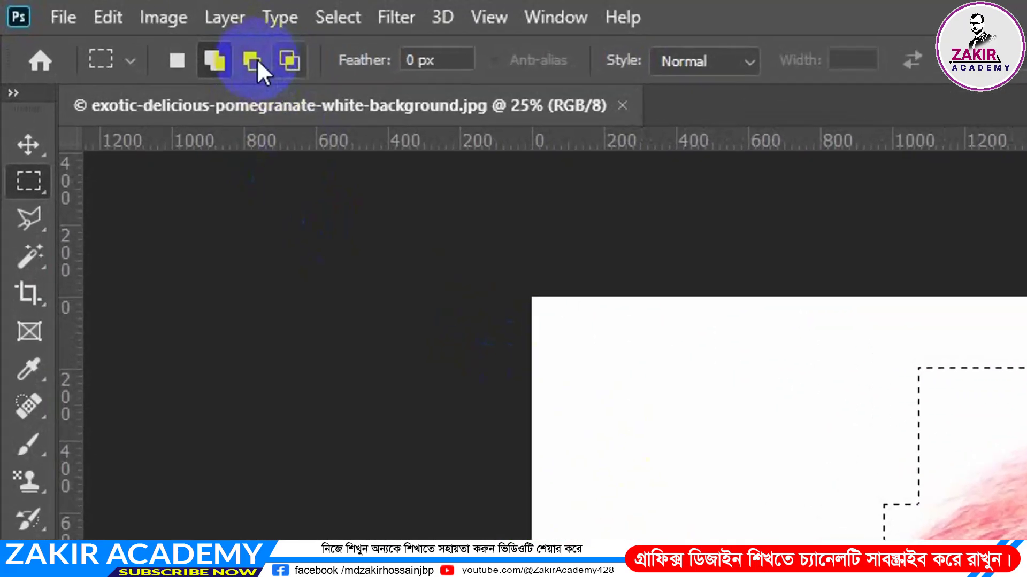
Subtract the excess selected area over the leaves right of the pomegranate from the rectangular selection
{"action": "left_click", "coordinate": [94, 22]}
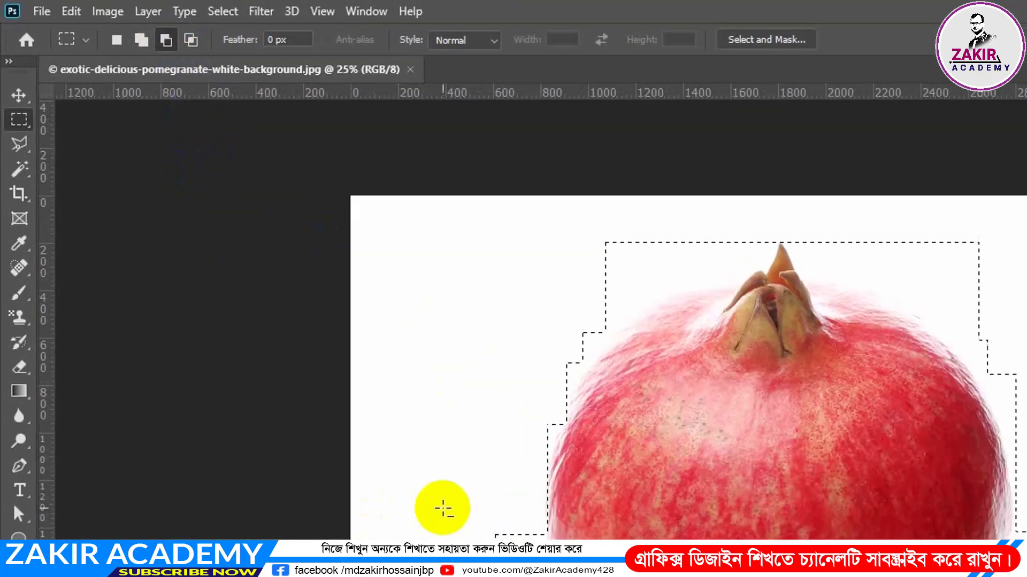
{"action": "left_click_drag", "start_coordinate": [249, 286], "coordinate": [647, 461]}
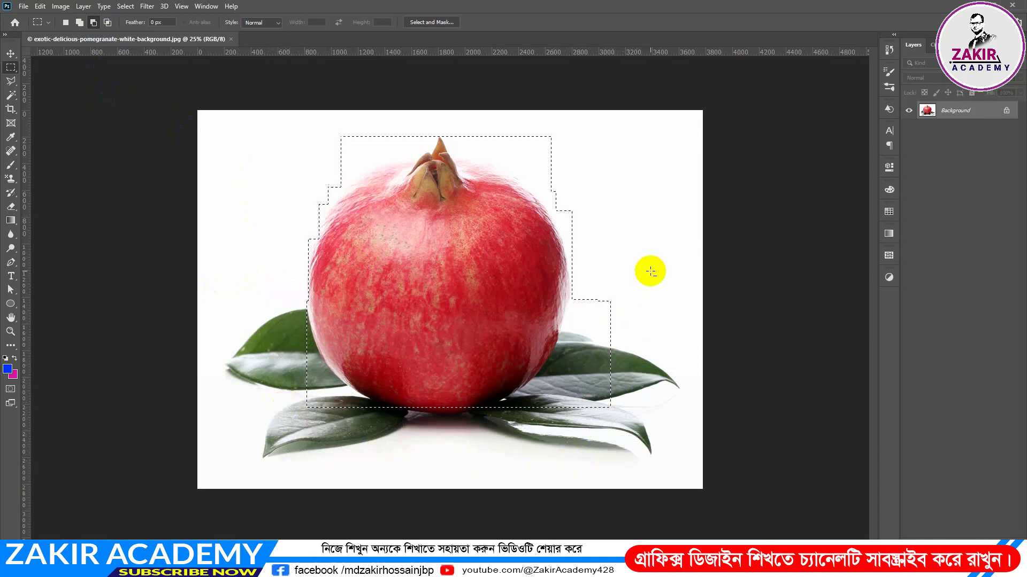
{"action": "left_click_drag", "start_coordinate": [650, 271], "coordinate": [596, 430]}
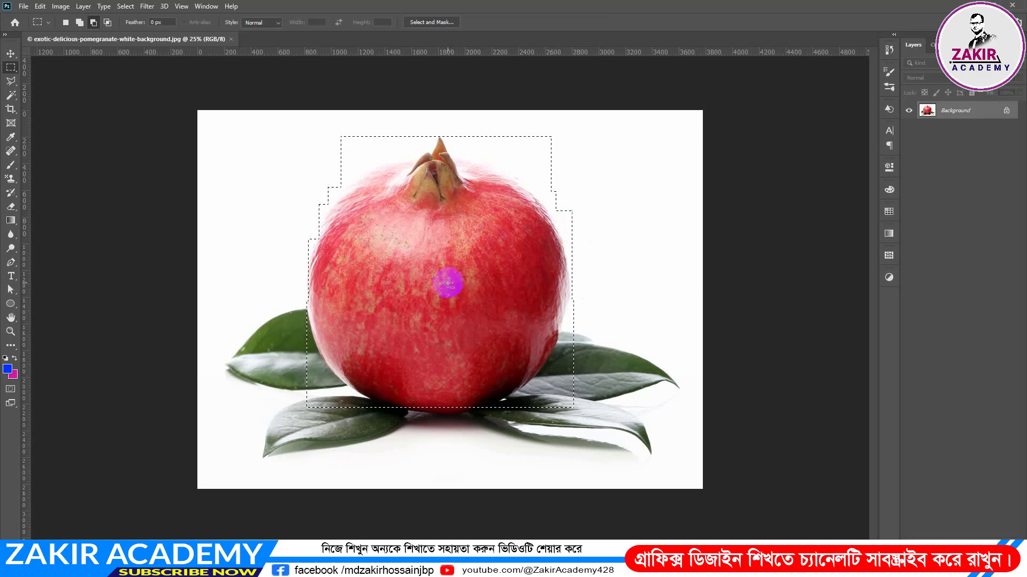
Intersect the selection with new rectangles so only a horizontal band across the pomegranate's middle stays selected
{"action": "left_click", "coordinate": [108, 23]}
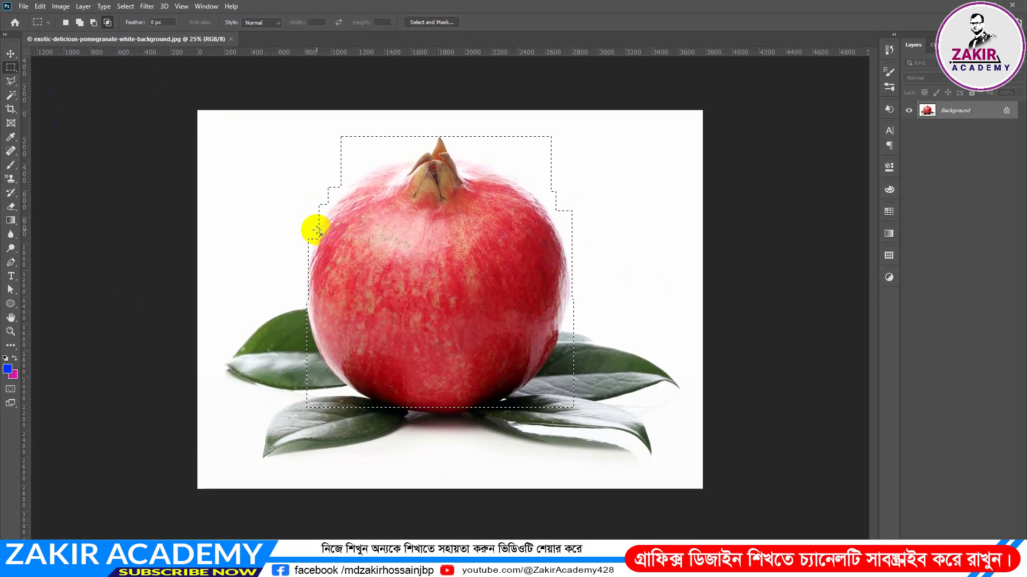
{"action": "left_click_drag", "start_coordinate": [298, 223], "coordinate": [603, 426]}
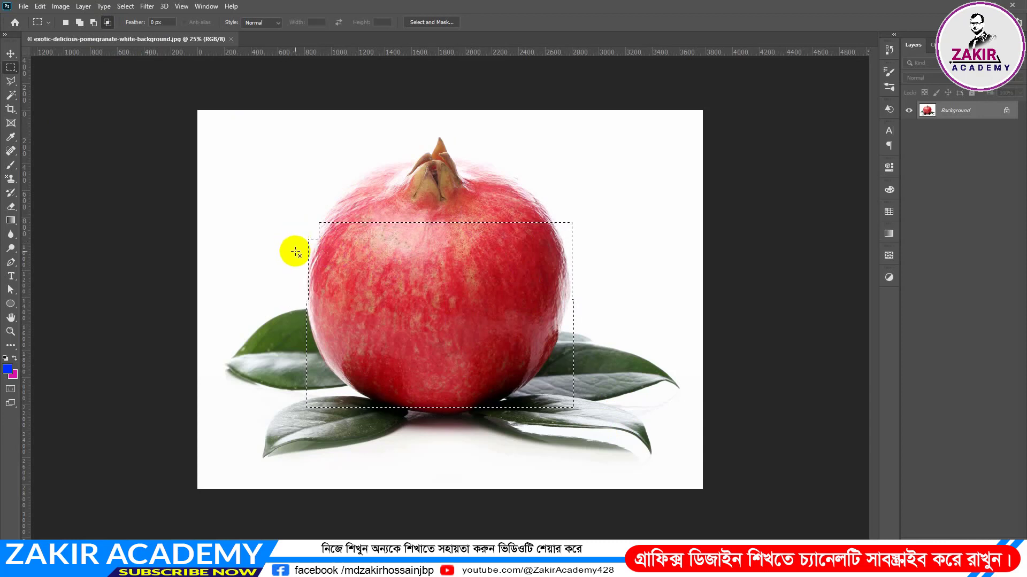
{"action": "left_click_drag", "start_coordinate": [536, 319], "coordinate": [602, 340]}
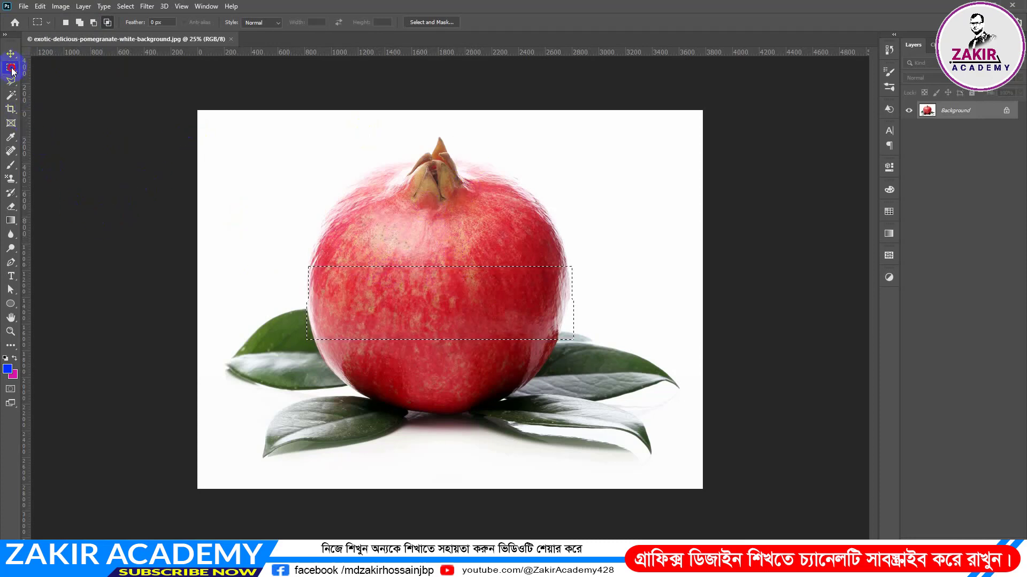
Select the whole pomegranate, including its crown, with a near-circular Elliptical Marquee selection fitted around the fruit
{"action": "left_click_drag", "start_coordinate": [12, 70], "coordinate": [44, 80]}
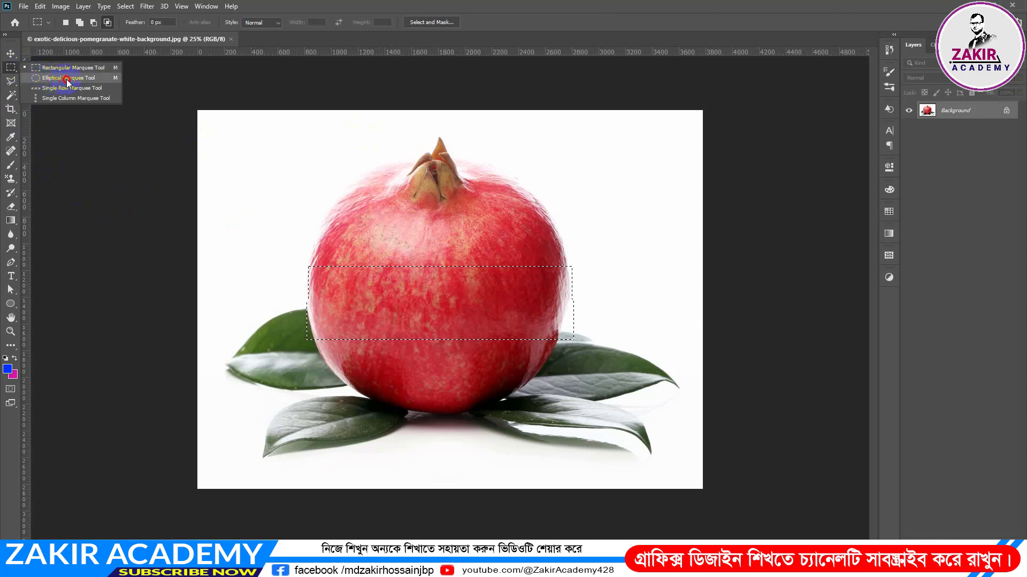
{"action": "left_click", "coordinate": [67, 79]}
{"action": "left_click_drag", "start_coordinate": [358, 163], "coordinate": [476, 357]}
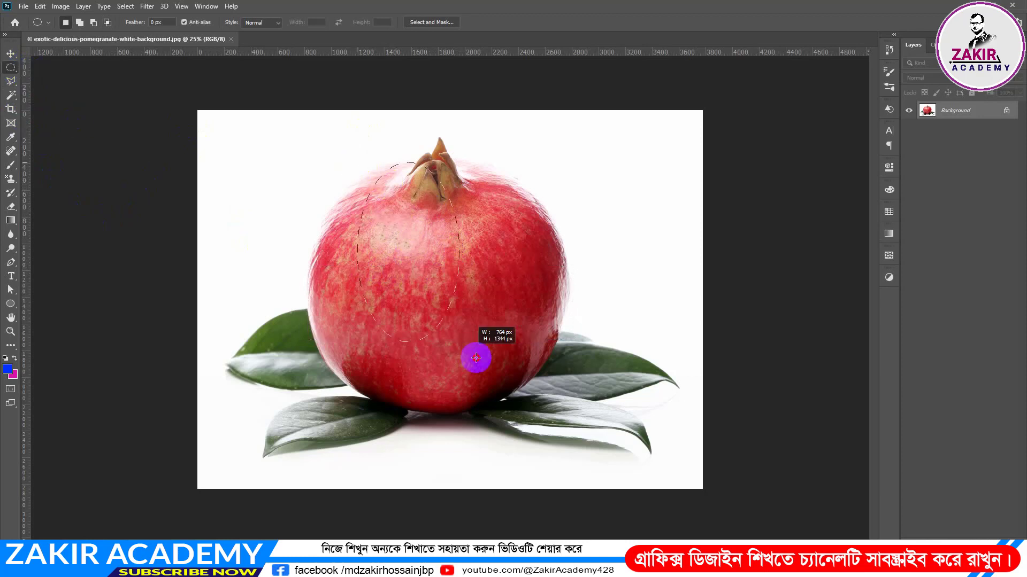
{"action": "left_click_drag", "start_coordinate": [553, 386], "coordinate": [575, 417]}
{"action": "key", "text": "shift"}
{"action": "key", "text": "space"}
{"action": "key", "text": "space"}
{"action": "key", "text": "space"}
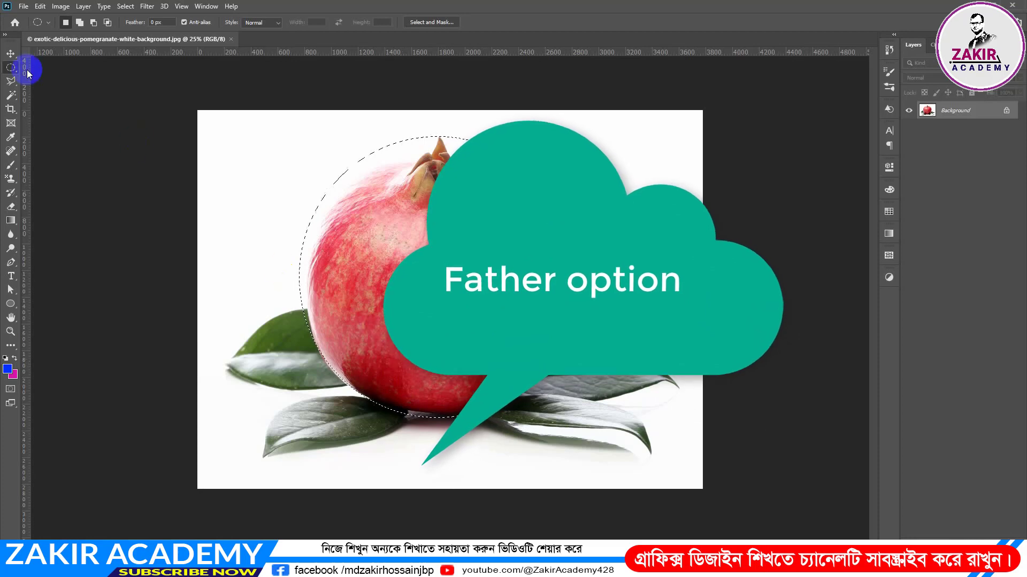
Create a new A4 document of 210 x 297 mm at 300 ppi in RGB Color with a white background
{"action": "left_click", "coordinate": [24, 6]}
{"action": "left_click", "coordinate": [30, 19]}
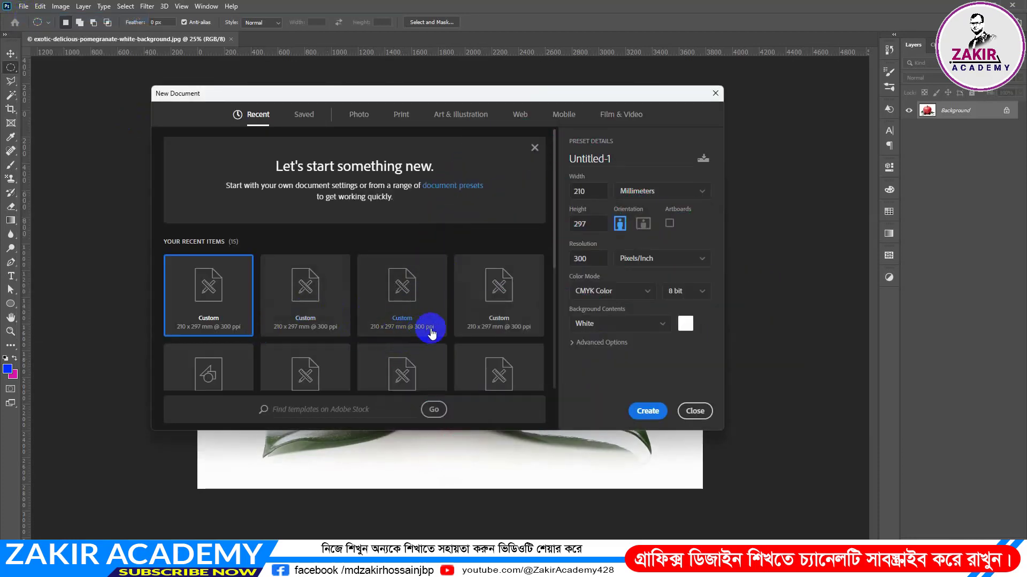
{"action": "left_click", "coordinate": [534, 147]}
{"action": "left_click", "coordinate": [210, 313]}
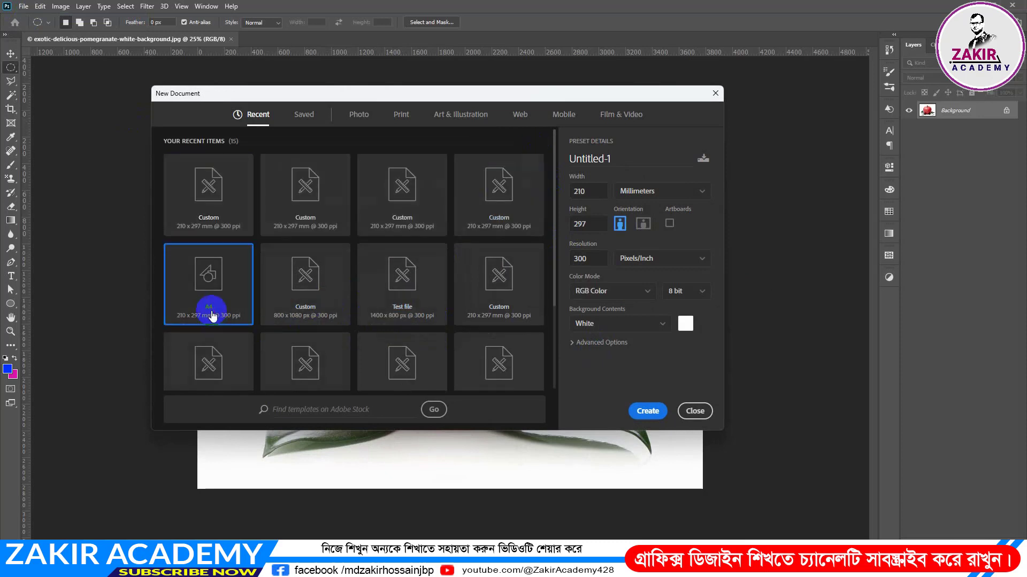
{"action": "left_click", "coordinate": [647, 411]}
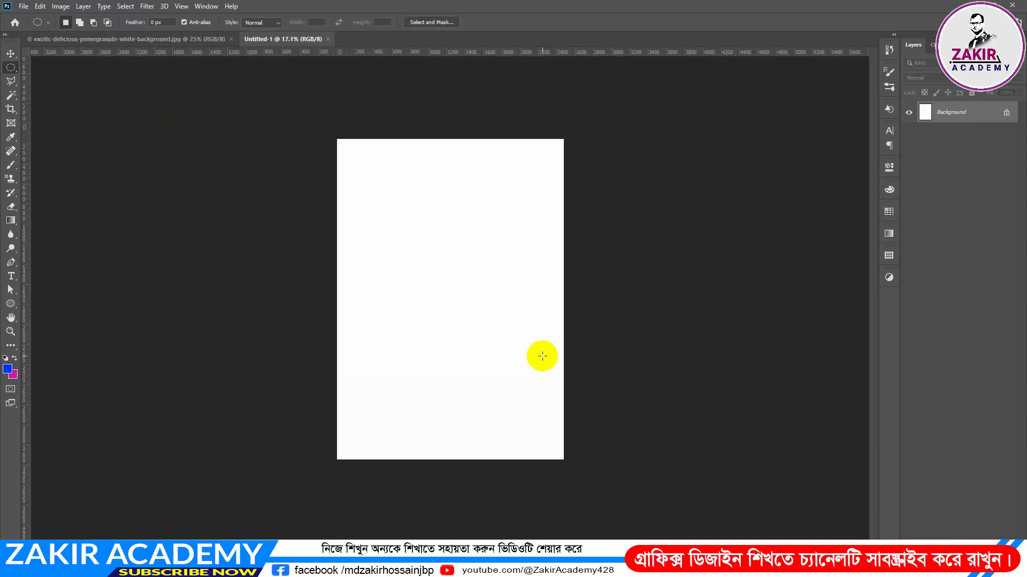
Copy the circularly selected pomegranate from the photo into the new A4 document with the Move tool
{"action": "left_click", "coordinate": [155, 39]}
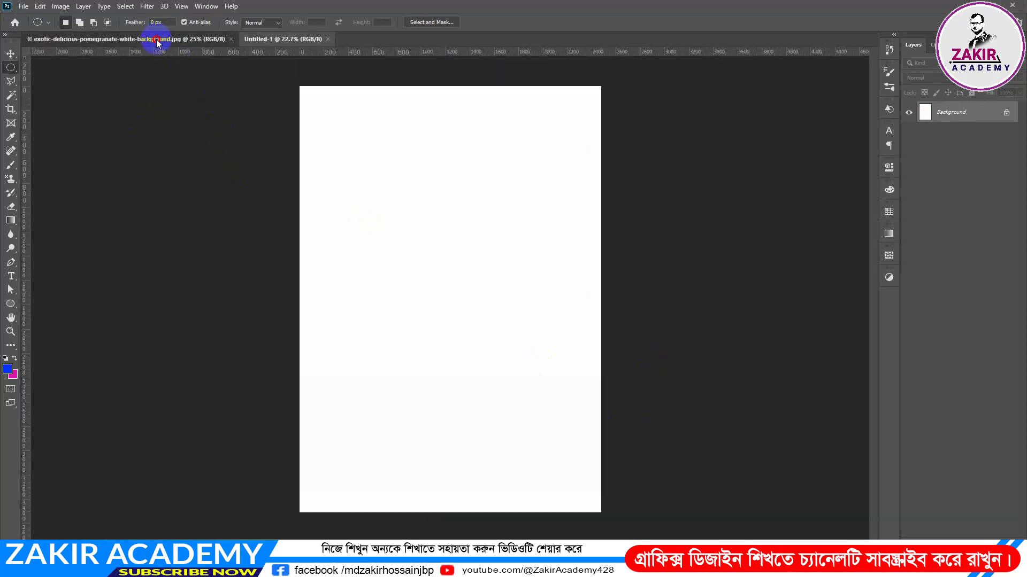
{"action": "left_click", "coordinate": [9, 54]}
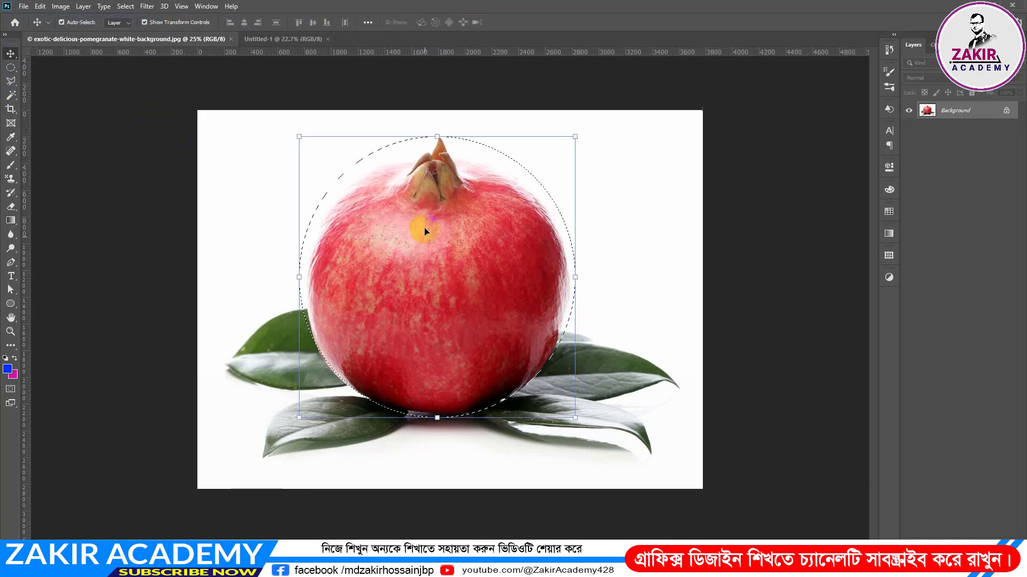
{"action": "mouse_move", "coordinate": [438, 258]}
{"action": "left_mouse_down"}
{"action": "mouse_move", "coordinate": [305, 30]}
{"action": "mouse_move", "coordinate": [457, 237]}
{"action": "mouse_move", "coordinate": [463, 223]}
{"action": "mouse_move", "coordinate": [440, 238]}
{"action": "left_mouse_up"}
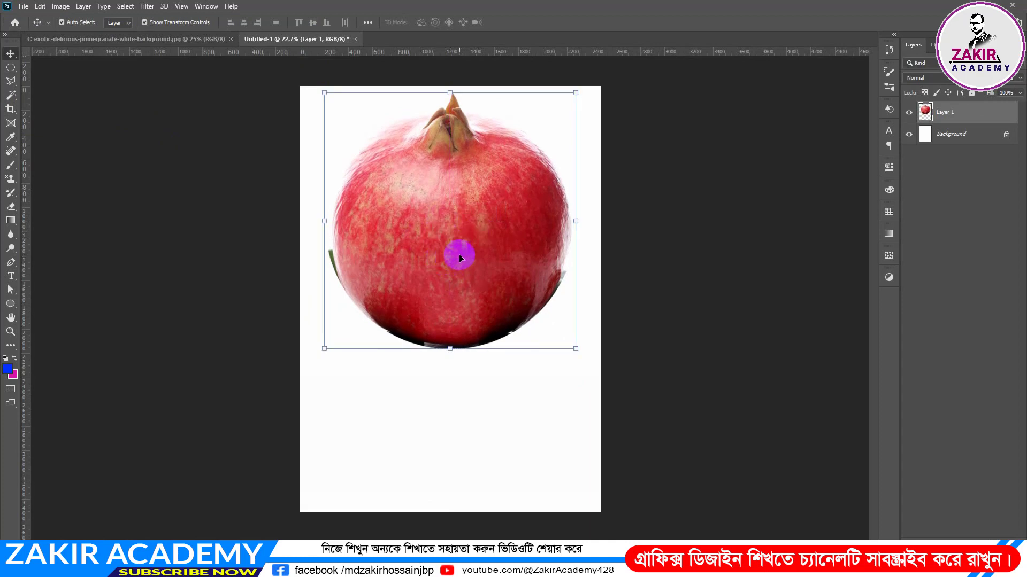
Scale the pomegranate layer proportionally to 53% and place it near the top centre of the page
{"action": "left_click_drag", "start_coordinate": [458, 258], "coordinate": [461, 259]}
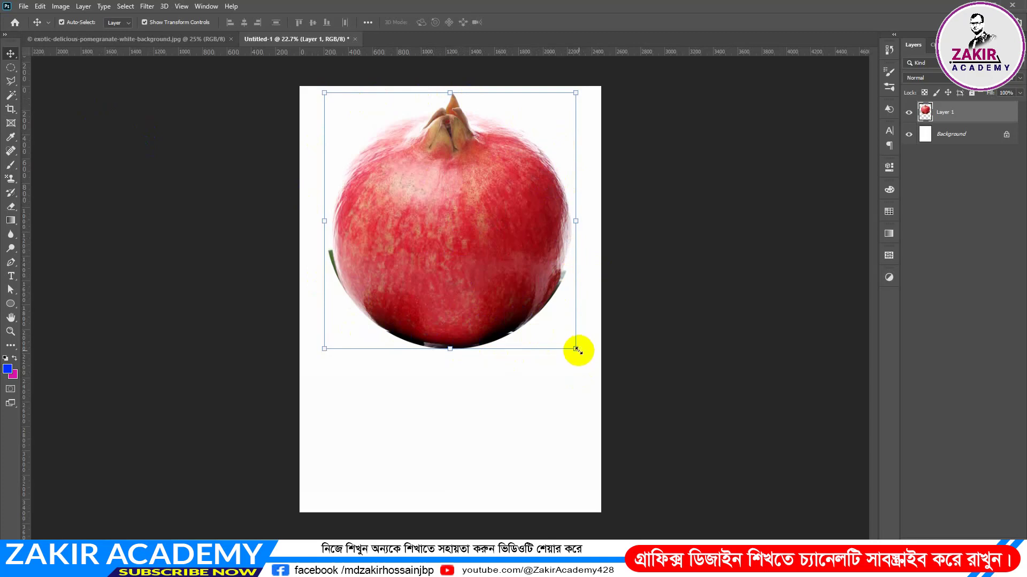
{"action": "left_click_drag", "start_coordinate": [577, 349], "coordinate": [469, 218]}
{"action": "left_click_drag", "start_coordinate": [386, 185], "coordinate": [431, 201]}
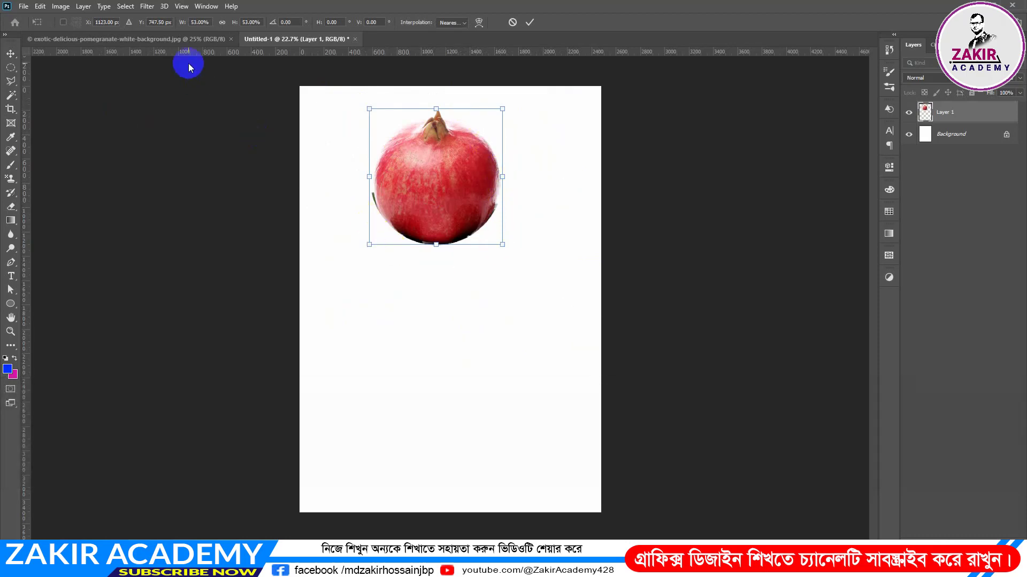
Return to the pomegranate photo and set the Elliptical Marquee tool's feather to 20 px
{"action": "left_click", "coordinate": [184, 40]}
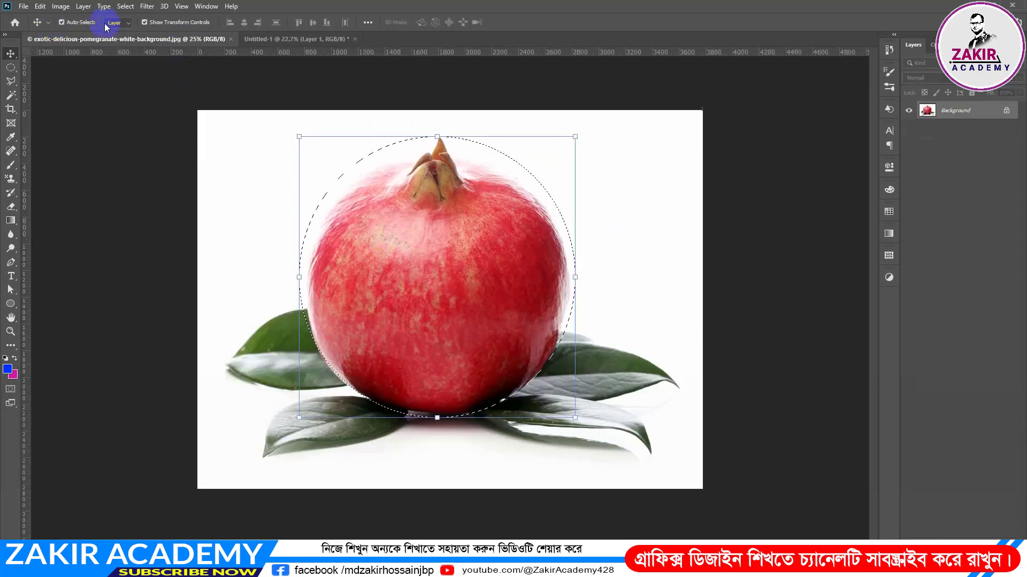
{"action": "left_click", "coordinate": [11, 67]}
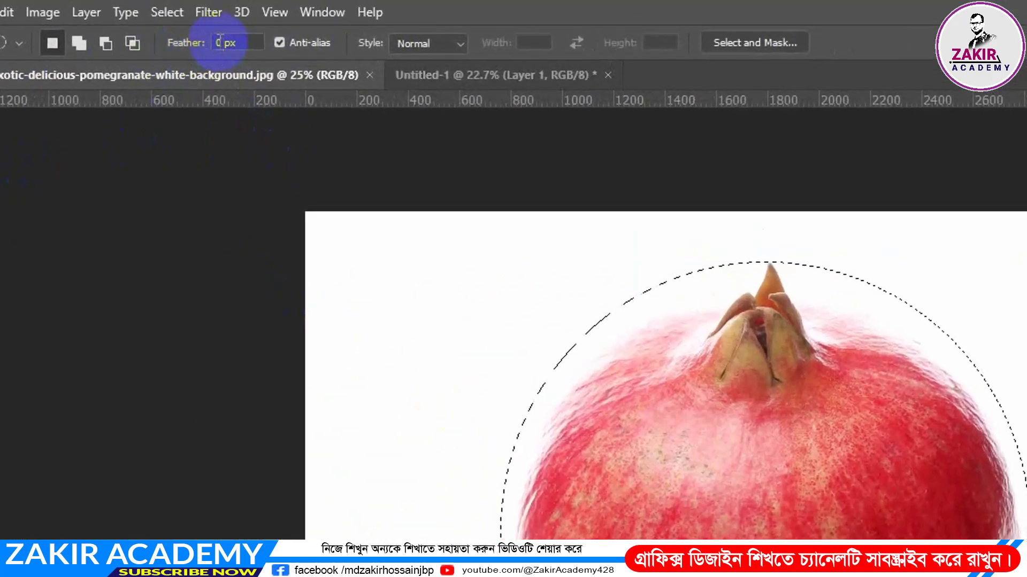
{"action": "left_click", "coordinate": [199, 36]}
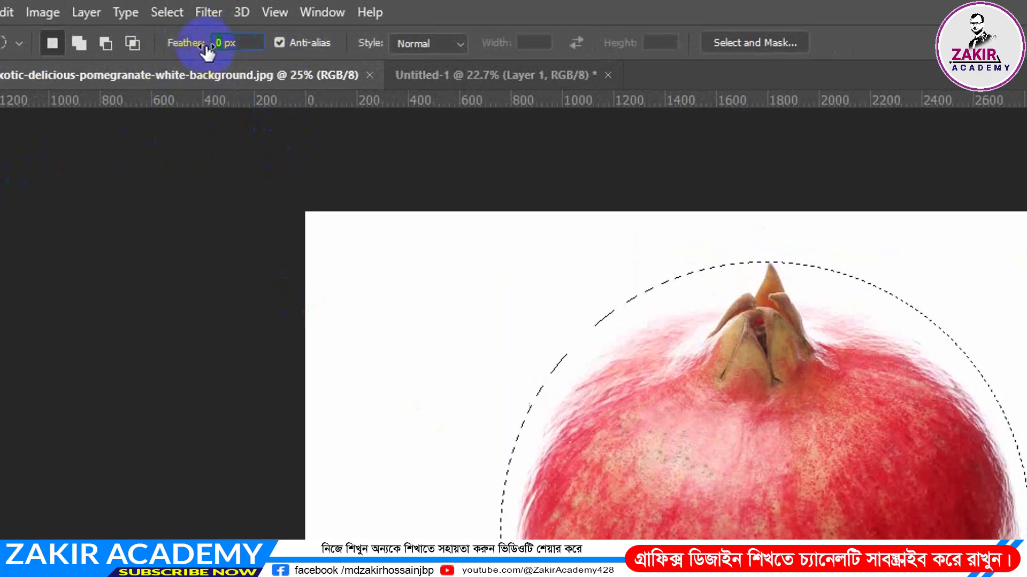
{"action": "type", "text": "20"}
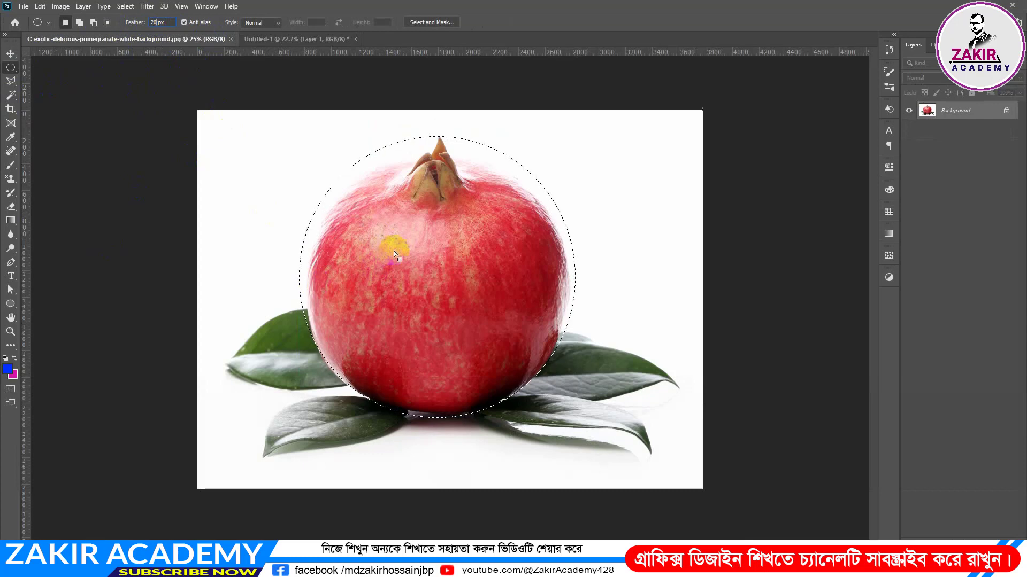
Feather the circular selection around the pomegranate with a feather radius of 20 pixels
{"action": "right_click", "coordinate": [398, 250]}
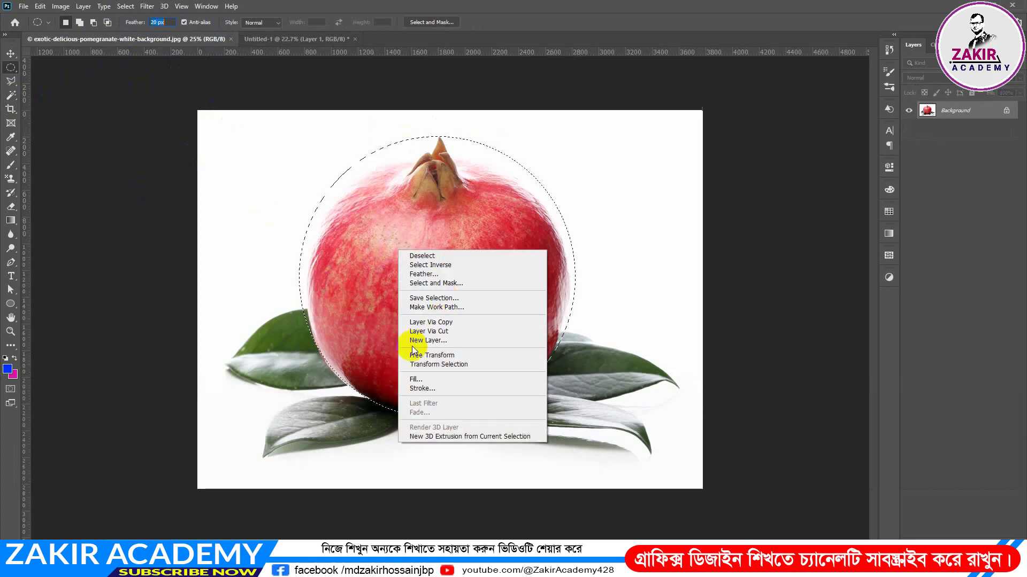
{"action": "left_click", "coordinate": [428, 275]}
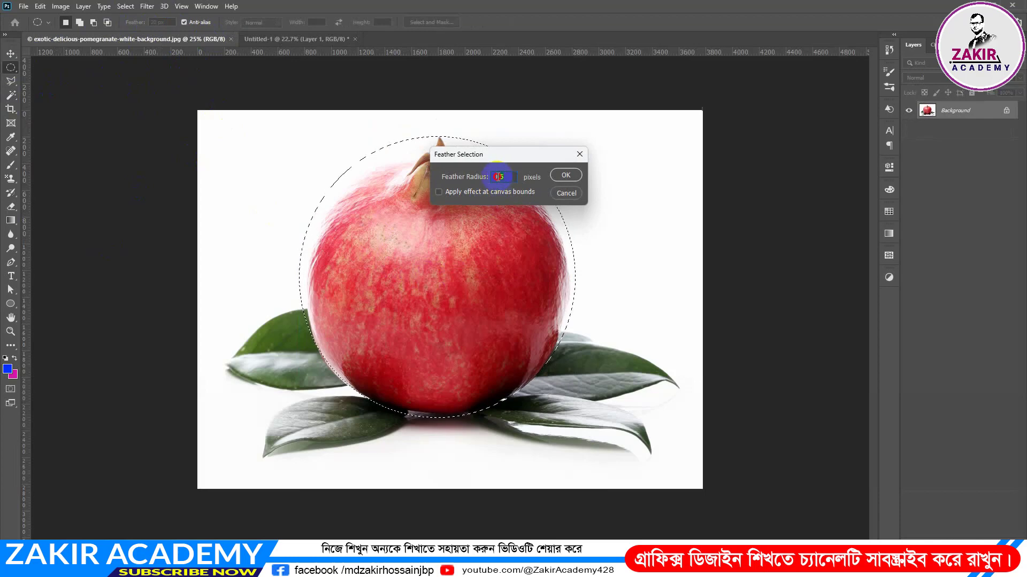
{"action": "type", "text": "20"}
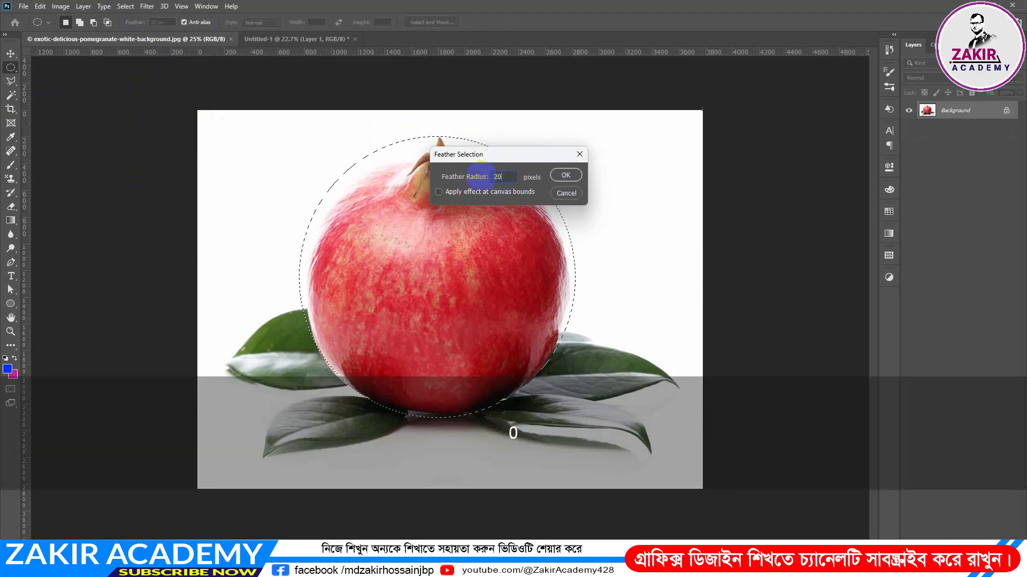
{"action": "left_click", "coordinate": [565, 176]}
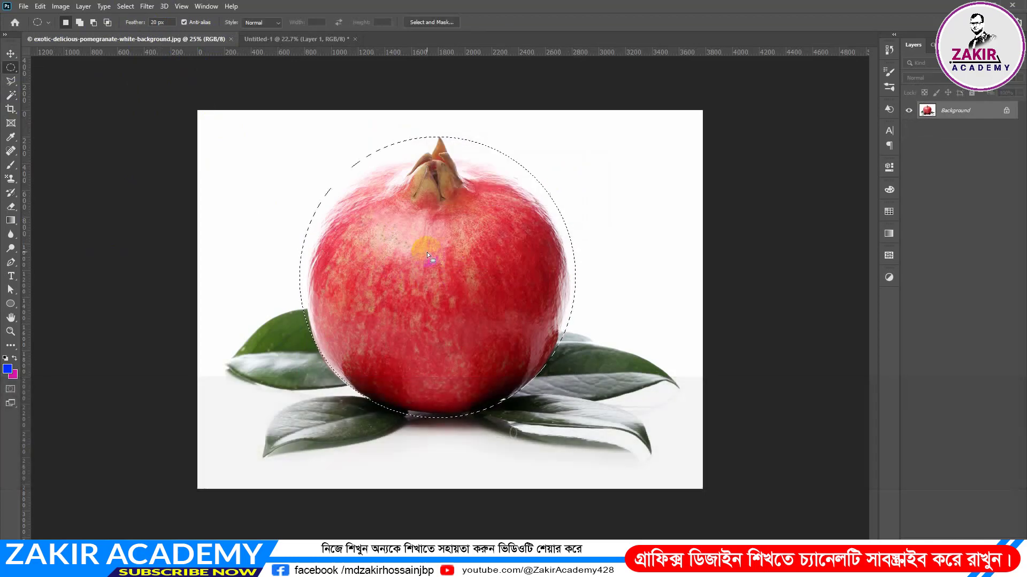
Copy the feathered pomegranate into the A4 document with the Move tool and scale it to 46.91% below the large one
{"action": "left_click", "coordinate": [11, 54]}
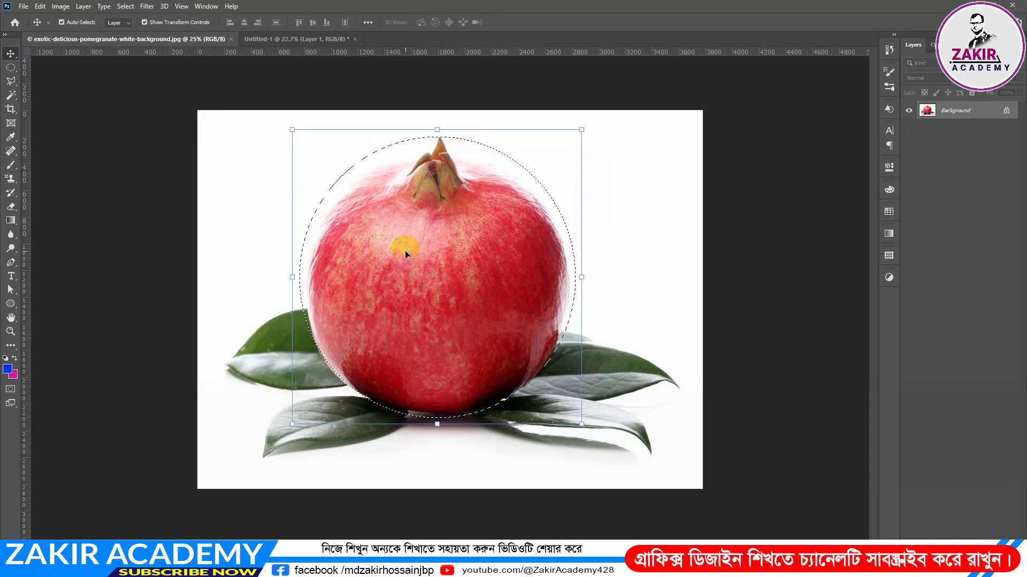
{"action": "left_click_drag", "start_coordinate": [405, 258], "coordinate": [421, 424]}
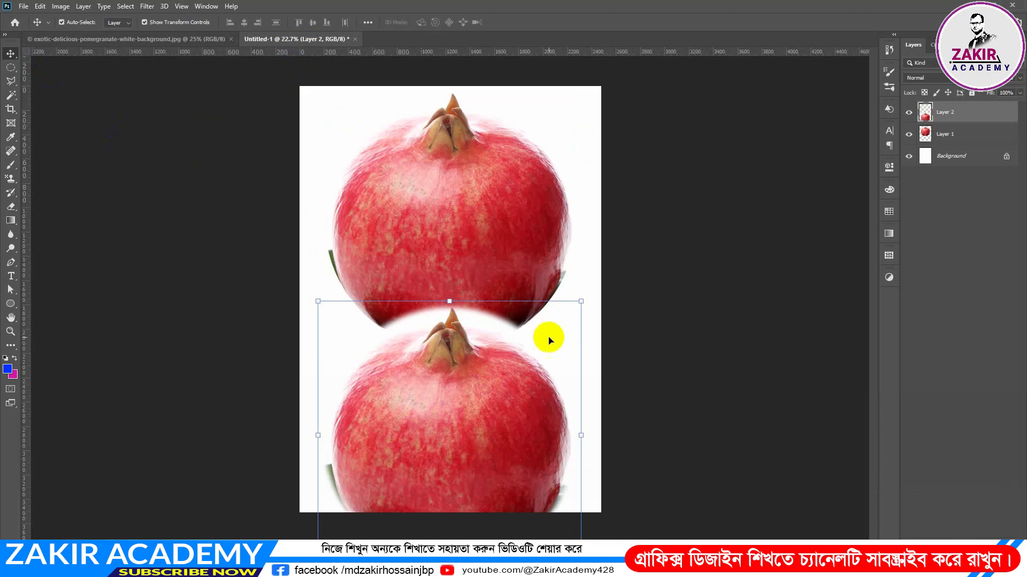
{"action": "left_click_drag", "start_coordinate": [580, 303], "coordinate": [442, 443]}
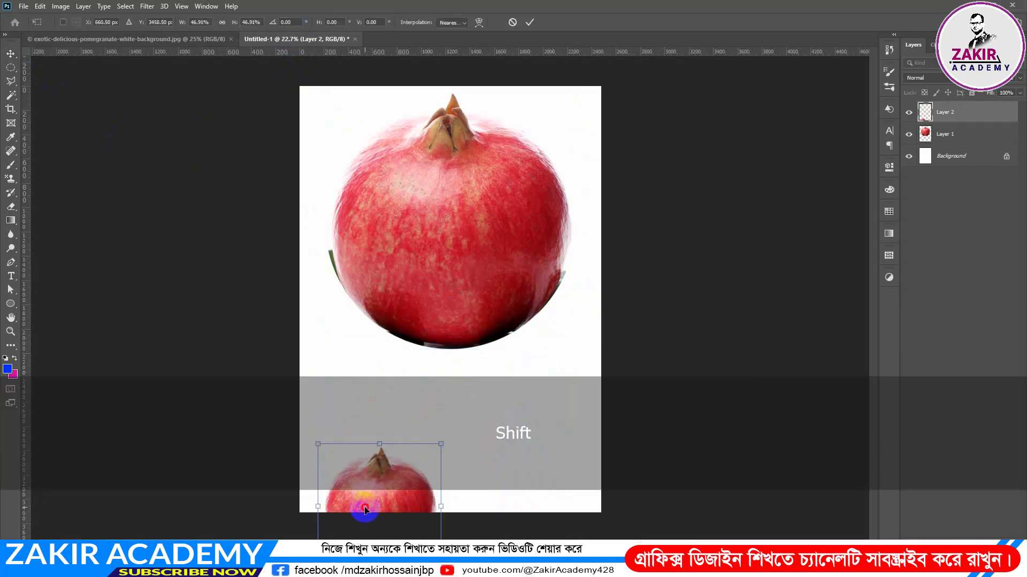
{"action": "left_click_drag", "start_coordinate": [362, 509], "coordinate": [418, 419]}
Examine the edges of the small feathered pomegranate up close and compare them with the large pomegranate's edges
{"action": "scroll", "coordinate": [472, 446], "scroll_direction": "up", "scroll_amount": 11}
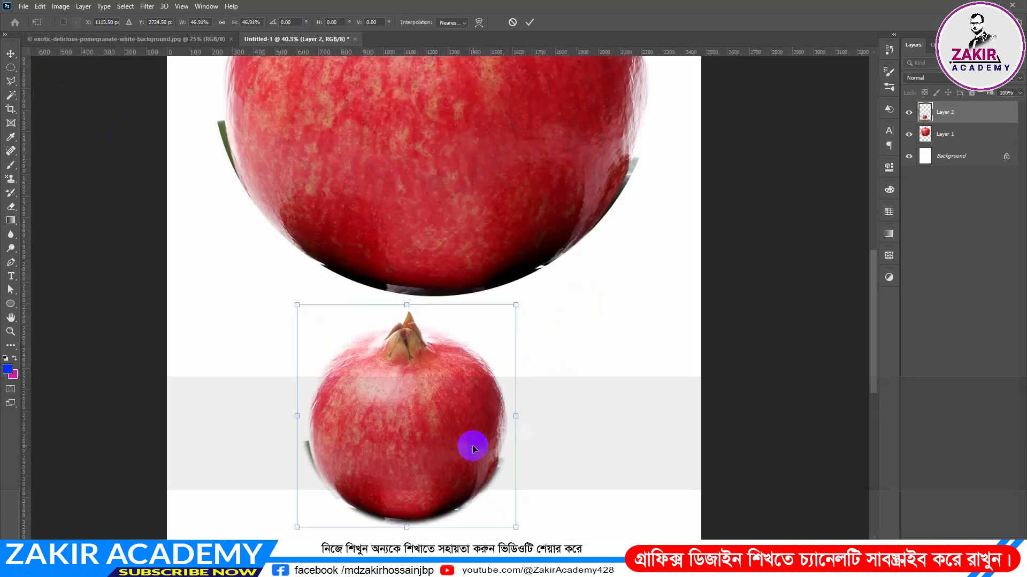
{"action": "scroll", "coordinate": [468, 205], "scroll_direction": "up", "scroll_amount": 8}
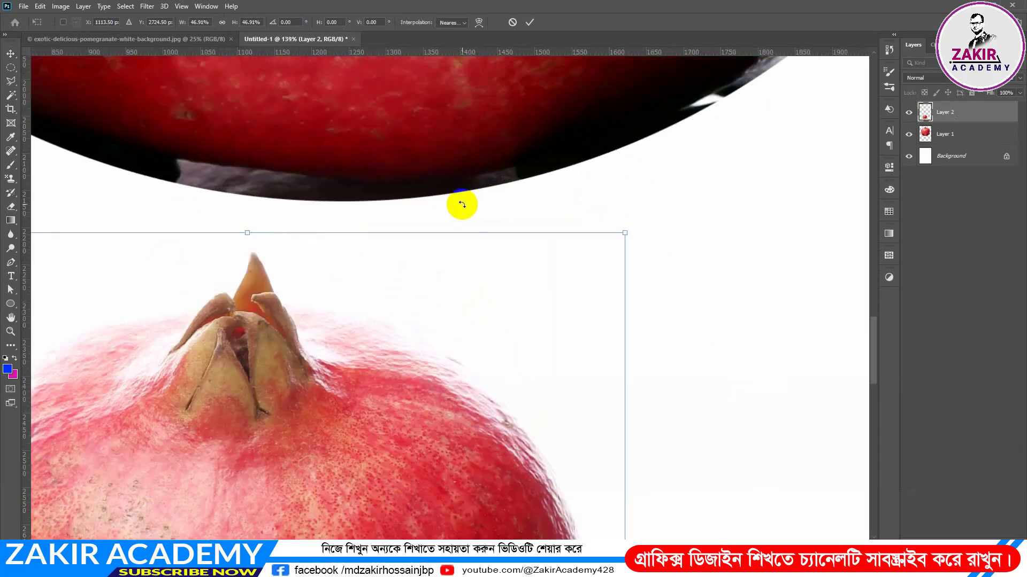
{"action": "scroll", "coordinate": [417, 213], "scroll_direction": "down", "scroll_amount": 7}
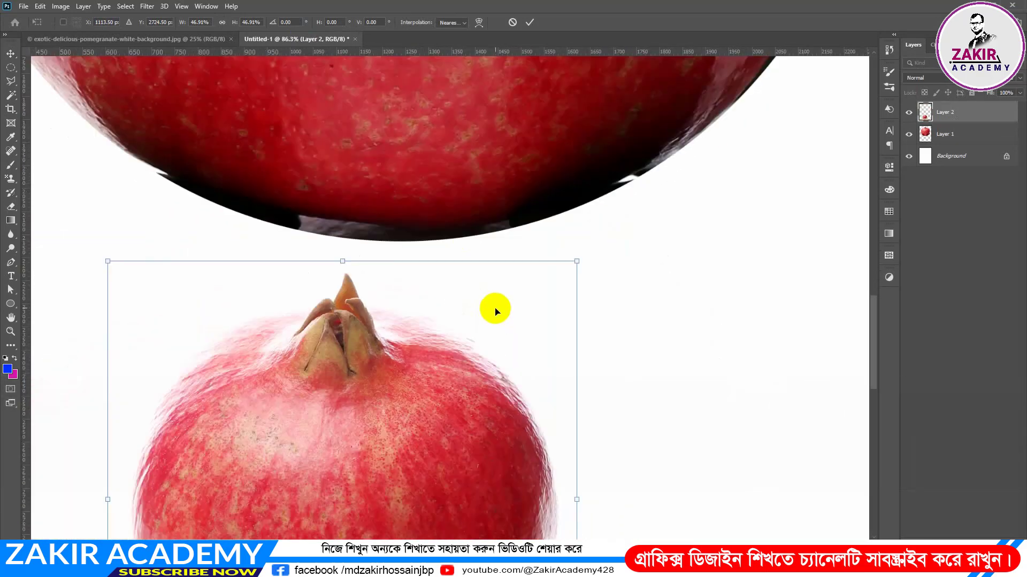
{"action": "key", "text": "space"}
{"action": "left_click_drag", "start_coordinate": [412, 417], "coordinate": [397, 323]}
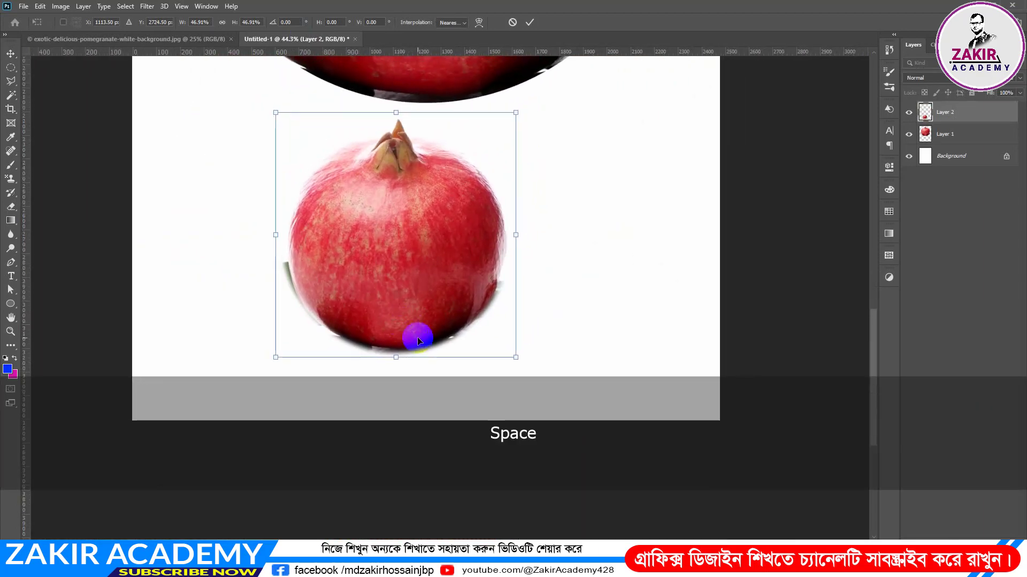
{"action": "scroll", "coordinate": [378, 365], "scroll_direction": "up", "scroll_amount": 3}
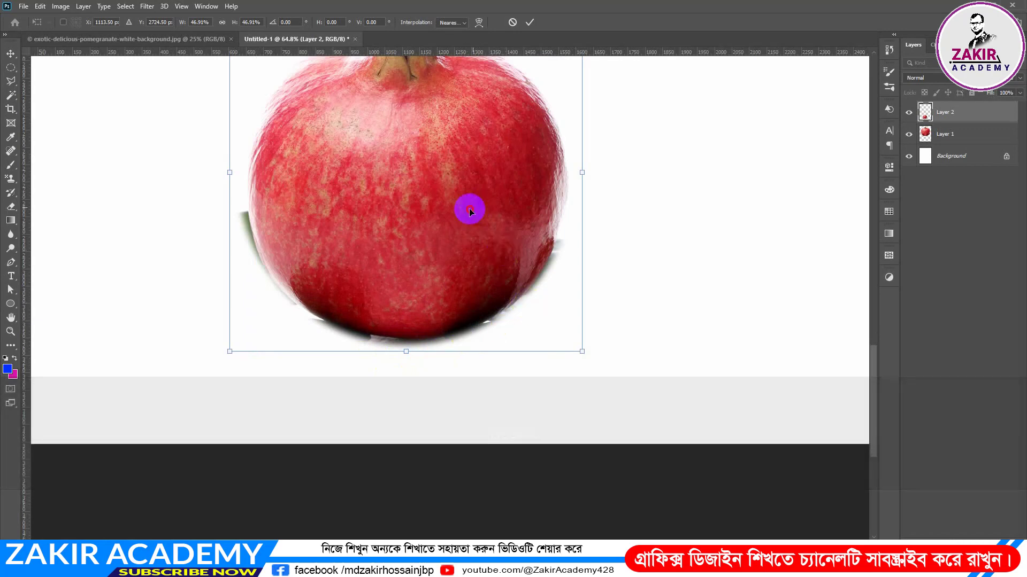
{"action": "scroll", "coordinate": [374, 362], "scroll_direction": "up", "scroll_amount": 4}
{"action": "scroll", "coordinate": [341, 367], "scroll_direction": "up", "scroll_amount": 3}
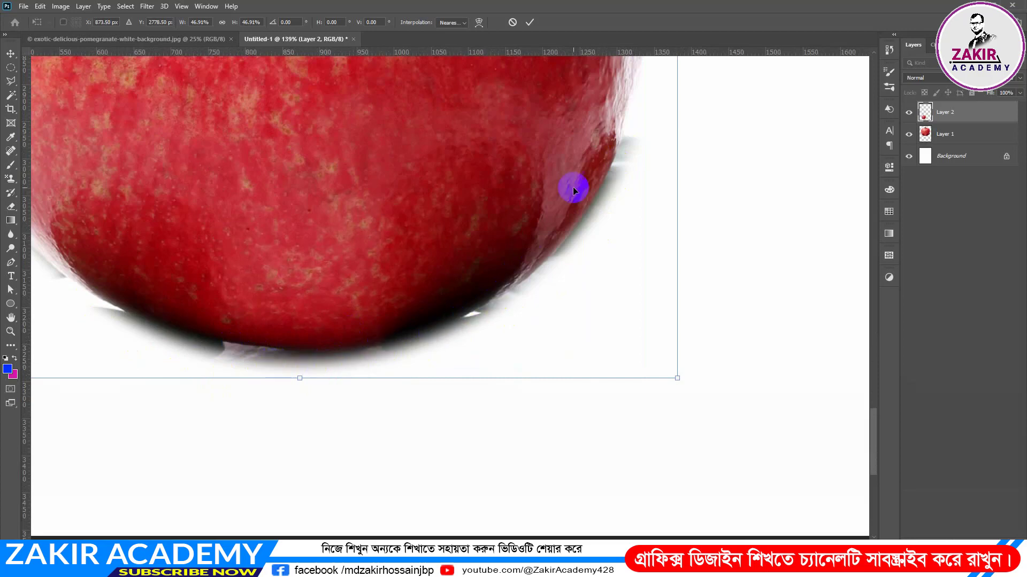
{"action": "scroll", "coordinate": [332, 355], "scroll_direction": "down", "scroll_amount": 5}
{"action": "scroll", "coordinate": [345, 323], "scroll_direction": "down", "scroll_amount": 3}
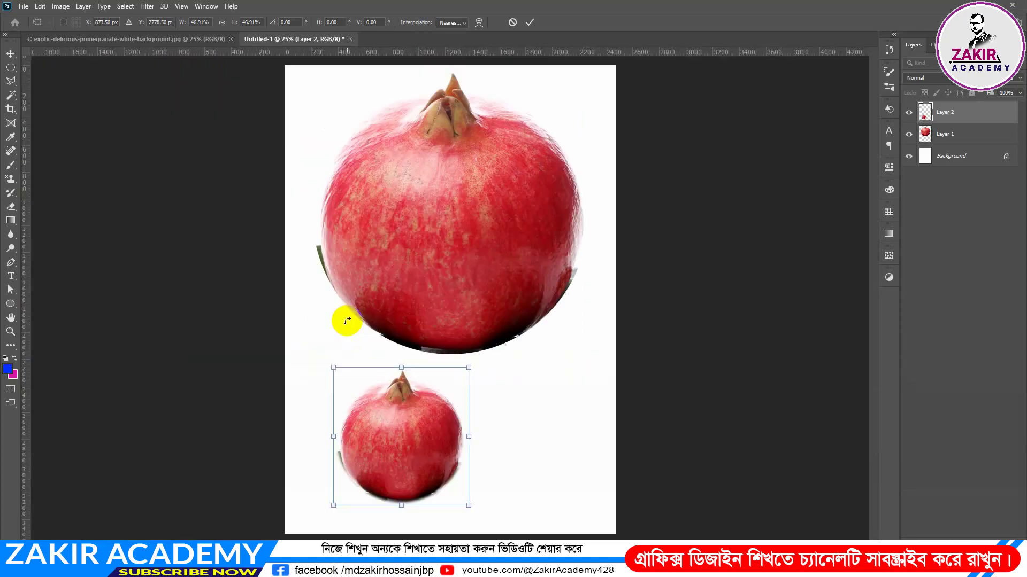
{"action": "scroll", "coordinate": [470, 356], "scroll_direction": "up", "scroll_amount": 2}
{"action": "scroll", "coordinate": [470, 360], "scroll_direction": "down", "scroll_amount": 2}
Move the small pomegranate towards the page's left edge, rotate it -1.06°, and apply the transform
{"action": "left_click_drag", "start_coordinate": [390, 441], "coordinate": [360, 428]}
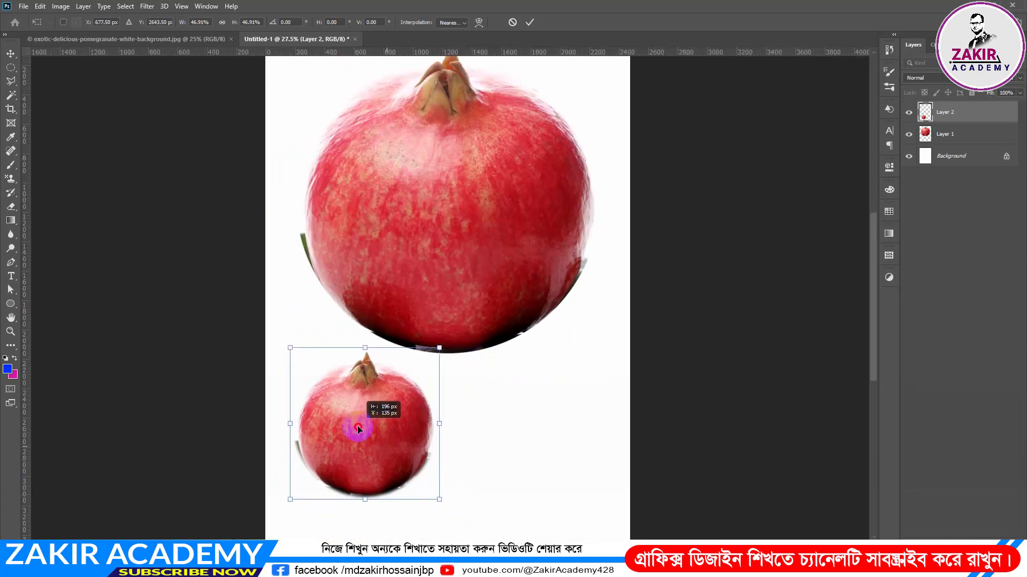
{"action": "left_click_drag", "start_coordinate": [481, 280], "coordinate": [481, 274]}
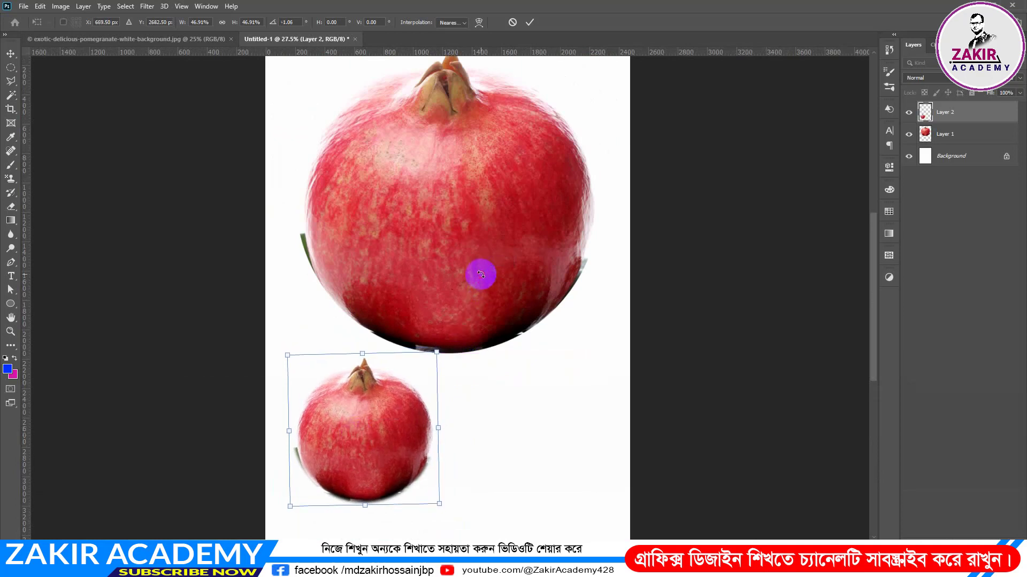
{"action": "key", "text": "Return"}
Nudge the small pomegranate slightly up and to the left, just beneath the large one
{"action": "left_click", "coordinate": [452, 275]}
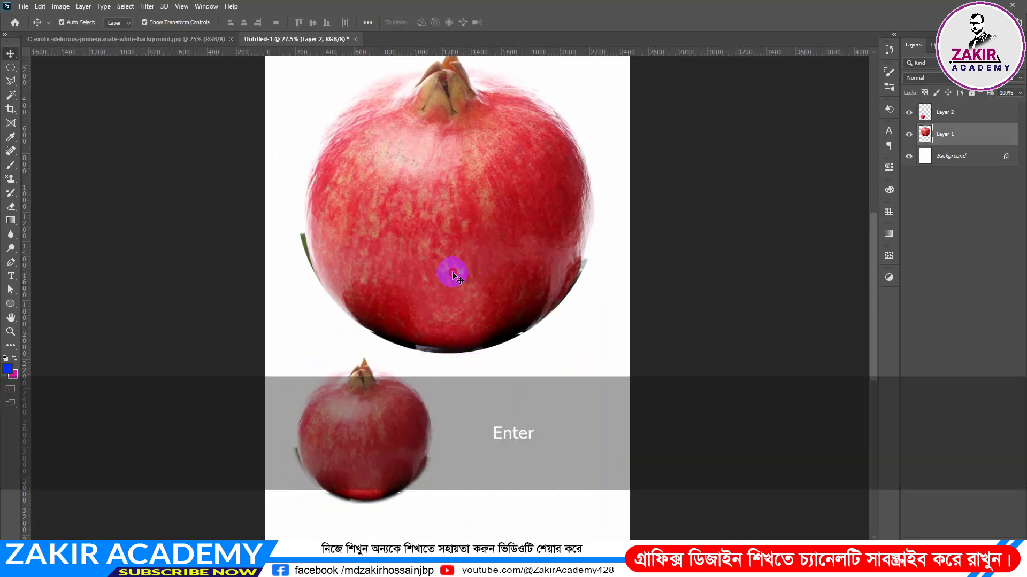
{"action": "scroll", "coordinate": [457, 280], "scroll_direction": "down", "scroll_amount": 2}
{"action": "scroll", "coordinate": [457, 276], "scroll_direction": "up", "scroll_amount": 1}
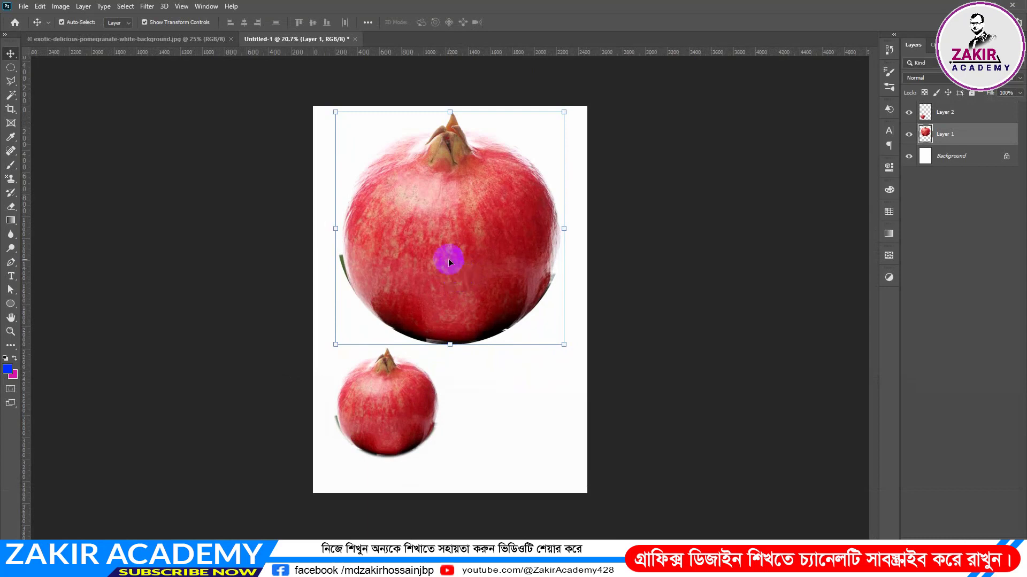
{"action": "mouse_move", "coordinate": [448, 259]}
{"action": "left_mouse_down"}
{"action": "mouse_move", "coordinate": [450, 249]}
{"action": "mouse_move", "coordinate": [451, 258]}
{"action": "left_mouse_up"}
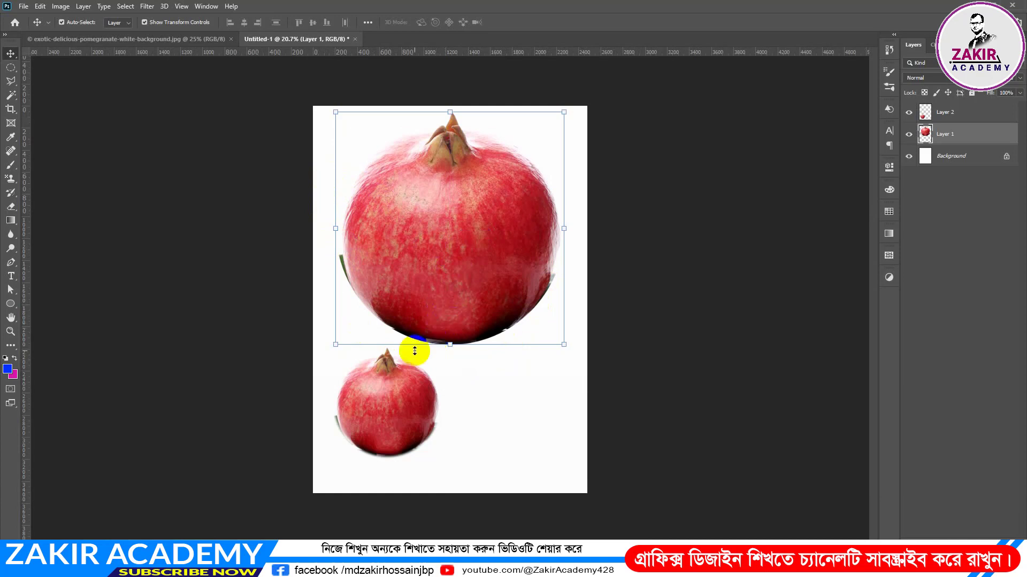
{"action": "left_click_drag", "start_coordinate": [433, 405], "coordinate": [428, 400]}
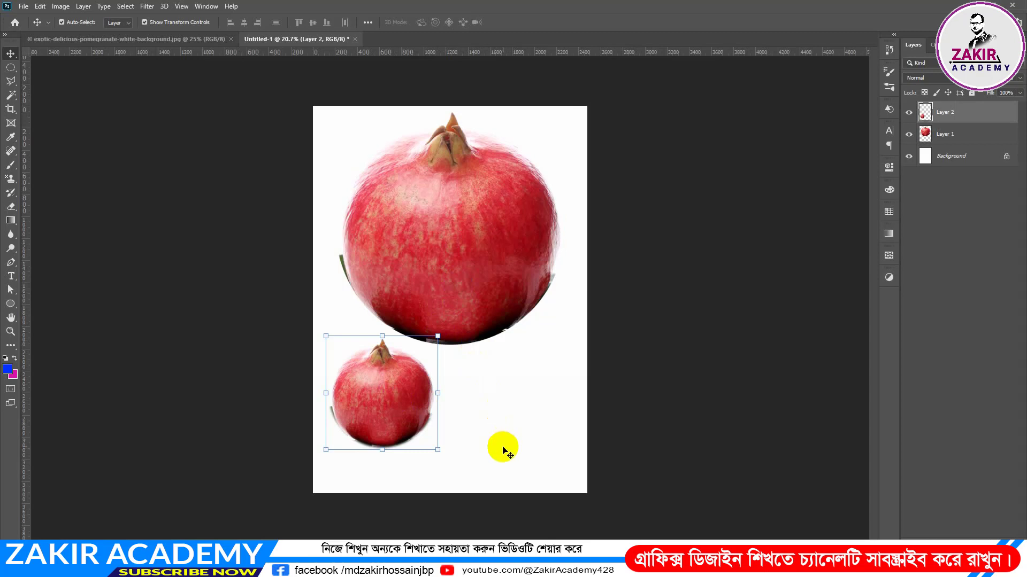
Delete both pomegranate layers from the A4 document and return to the pomegranate photo
{"action": "key", "text": "Delete"}
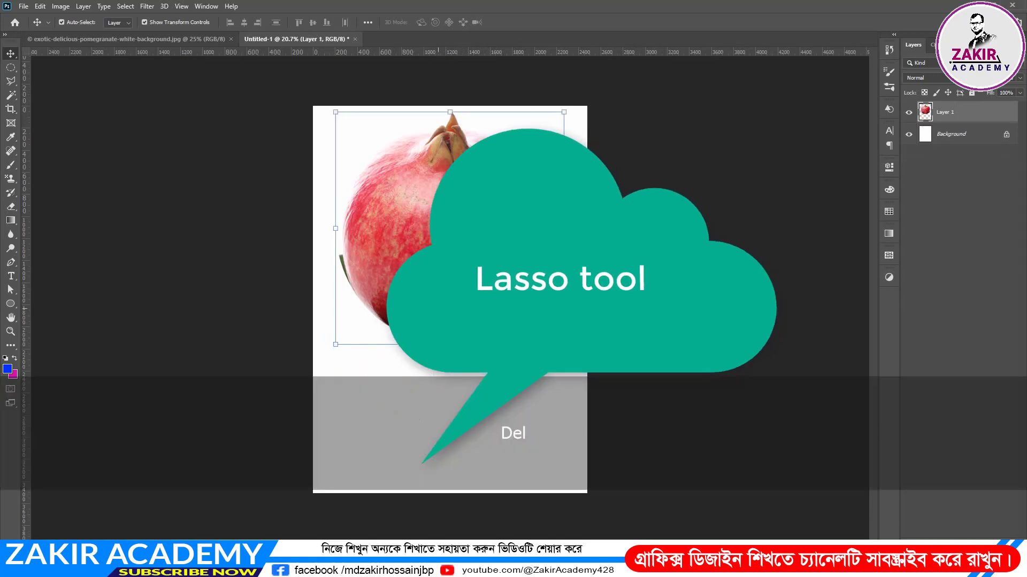
{"action": "key", "text": "Delete"}
{"action": "left_click", "coordinate": [107, 39]}
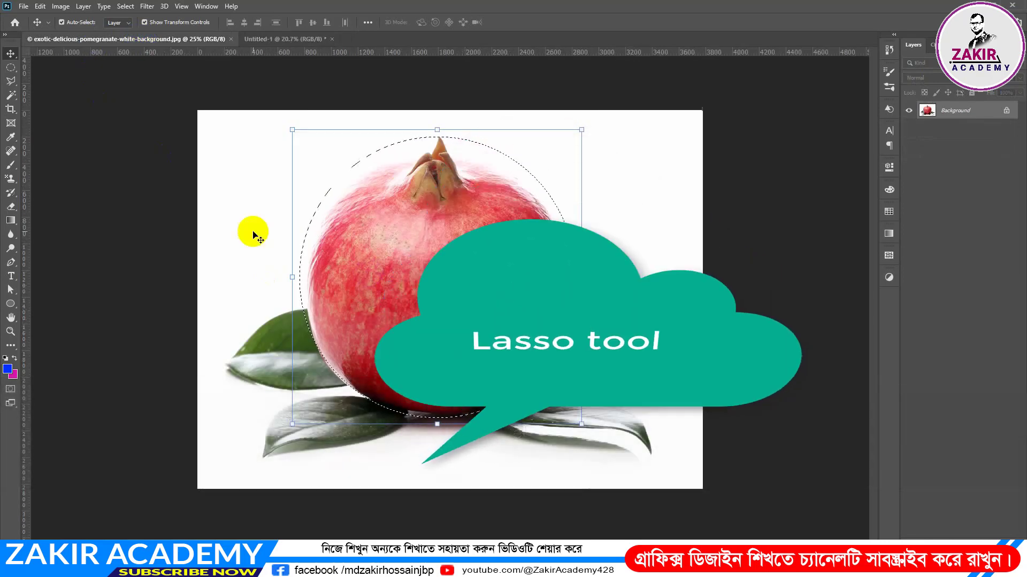
Open the image picture-orange-with-leaf-white-background from the class image folder
{"action": "left_click", "coordinate": [24, 6]}
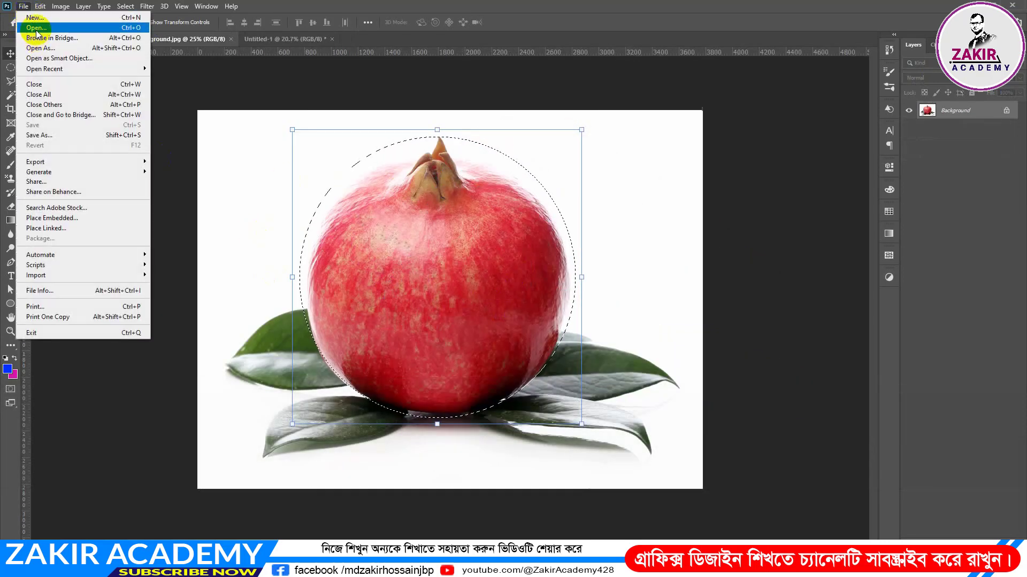
{"action": "left_click", "coordinate": [33, 29]}
{"action": "left_click", "coordinate": [253, 101]}
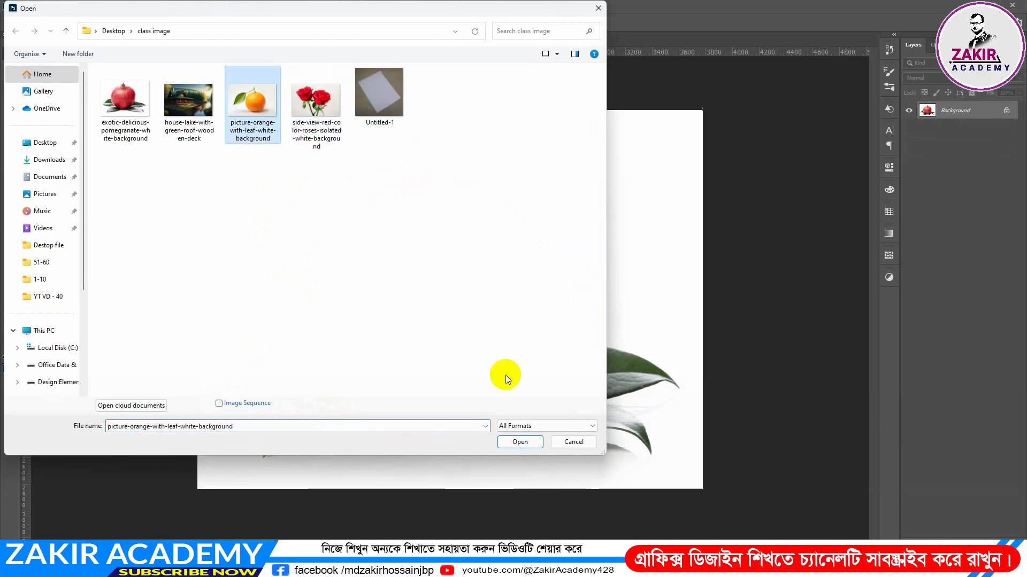
{"action": "left_click", "coordinate": [520, 441]}
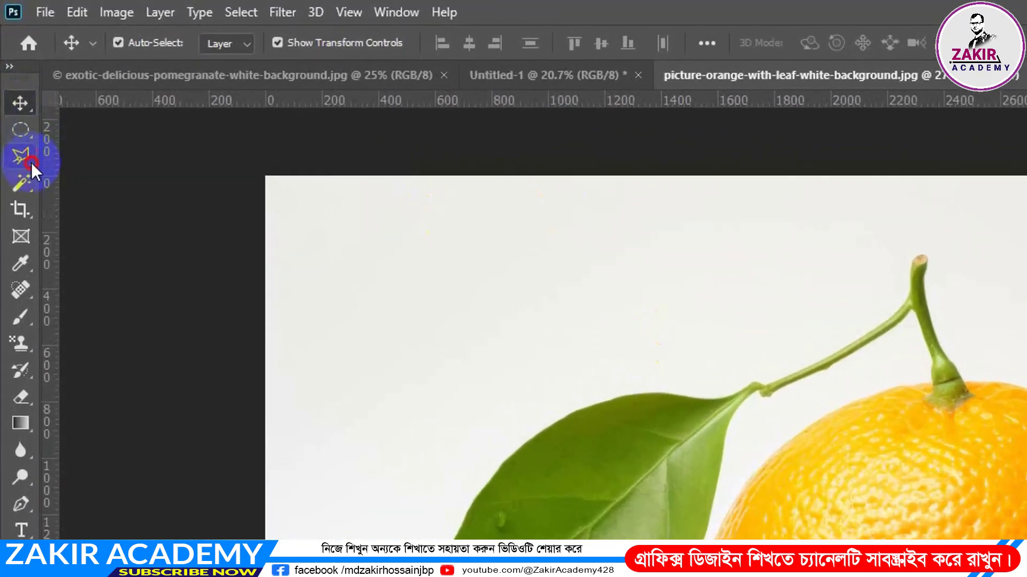
Trace a freehand selection around the orange with the Lasso tool, leaving out the leaf and stem
{"action": "left_click", "coordinate": [15, 83]}
{"action": "left_click", "coordinate": [107, 157]}
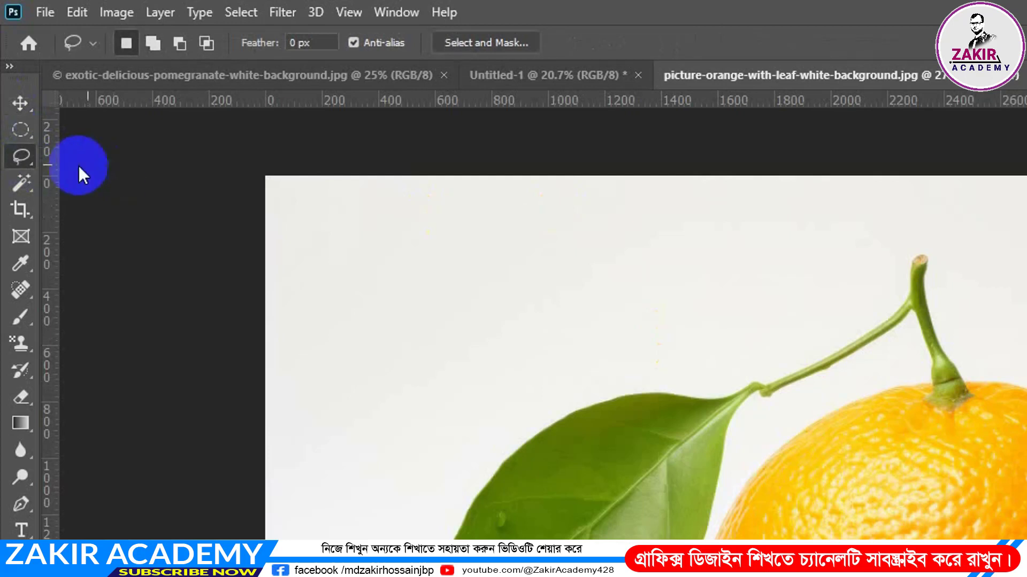
{"action": "left_click", "coordinate": [32, 159]}
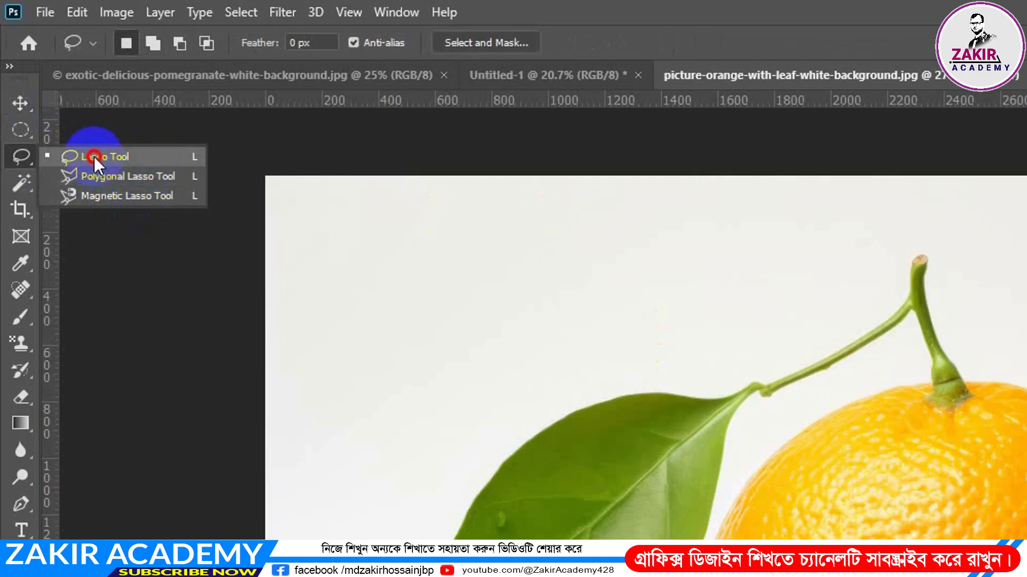
{"action": "left_click", "coordinate": [119, 155]}
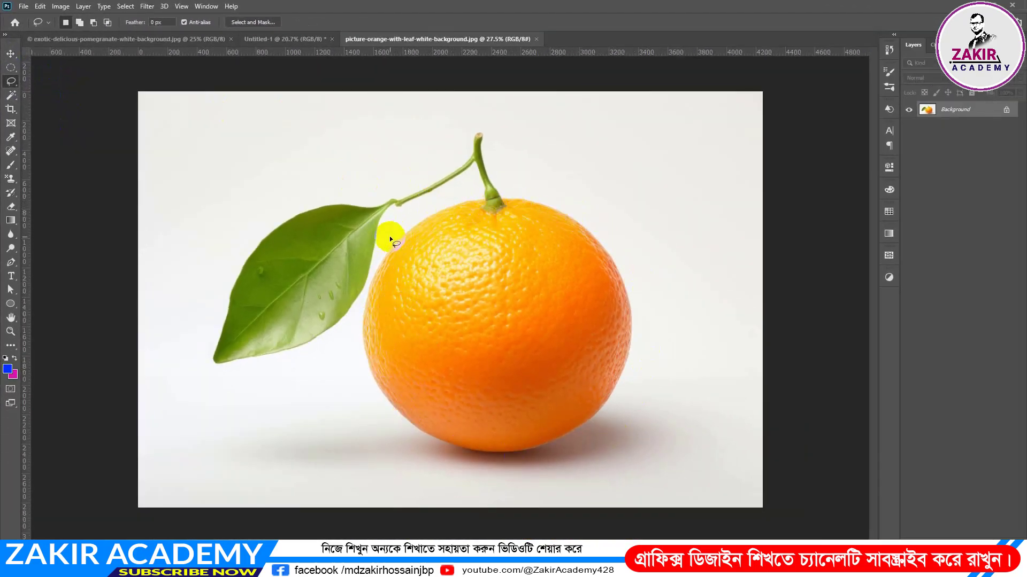
{"action": "mouse_move", "coordinate": [405, 232]}
{"action": "left_mouse_down"}
{"action": "mouse_move", "coordinate": [462, 201]}
{"action": "mouse_move", "coordinate": [522, 198]}
{"action": "mouse_move", "coordinate": [597, 237]}
{"action": "mouse_move", "coordinate": [628, 299]}
{"action": "mouse_move", "coordinate": [638, 363]}
{"action": "mouse_move", "coordinate": [608, 415]}
{"action": "left_mouse_up"}
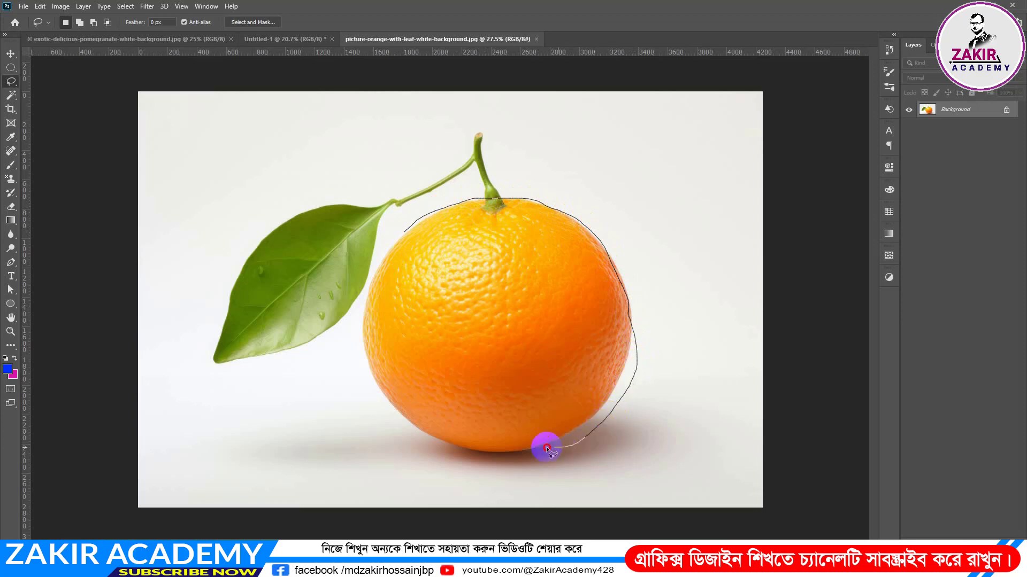
{"action": "left_click_drag", "start_coordinate": [547, 447], "coordinate": [481, 450]}
{"action": "left_click_drag", "start_coordinate": [394, 413], "coordinate": [369, 359]}
{"action": "left_click_drag", "start_coordinate": [361, 303], "coordinate": [403, 230]}
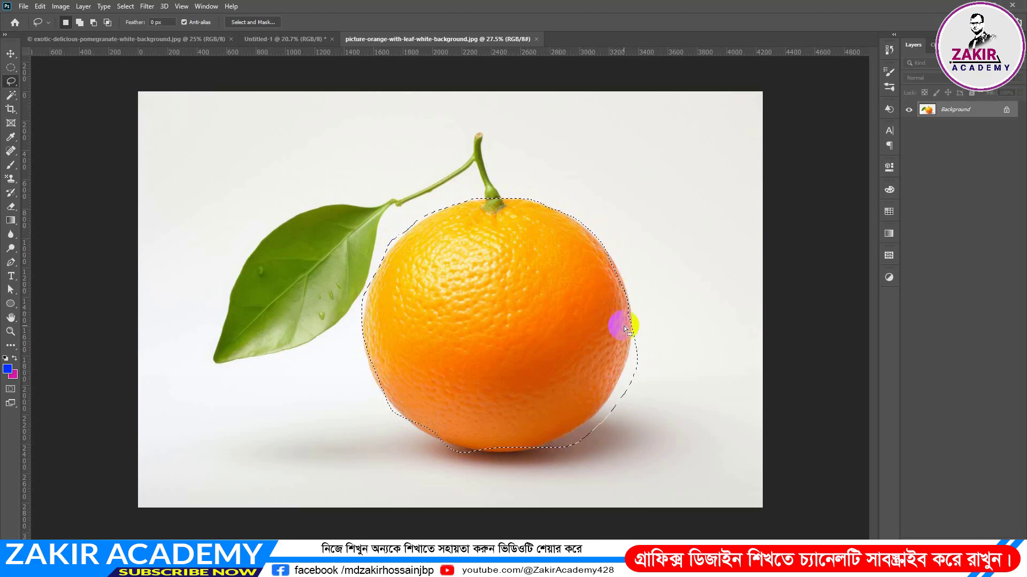
{"action": "mouse_move", "coordinate": [608, 428]}
{"action": "left_mouse_down"}
{"action": "mouse_move", "coordinate": [450, 437]}
{"action": "mouse_move", "coordinate": [393, 393]}
{"action": "mouse_move", "coordinate": [391, 323]}
{"action": "mouse_move", "coordinate": [440, 232]}
{"action": "mouse_move", "coordinate": [584, 230]}
{"action": "left_mouse_up"}
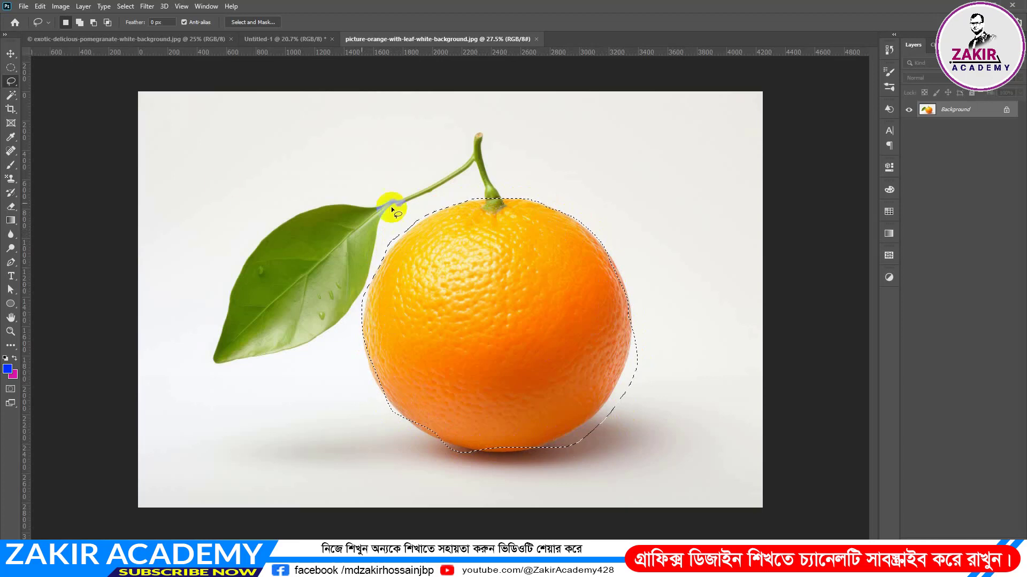
In Add to selection mode, lasso an extra area beyond the orange's lower-right edge
{"action": "left_click", "coordinate": [79, 23]}
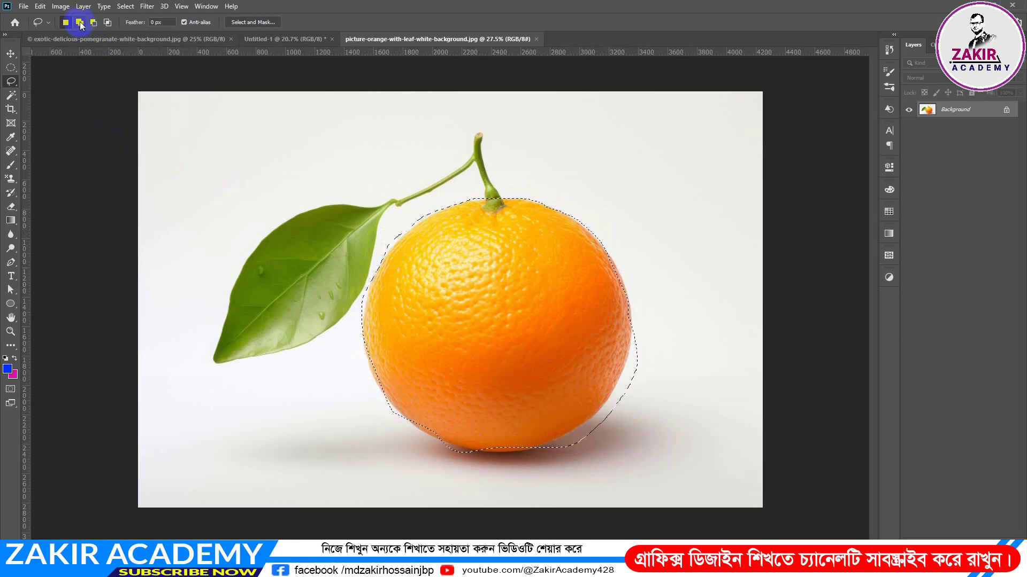
{"action": "left_click", "coordinate": [79, 23]}
{"action": "mouse_move", "coordinate": [629, 292]}
{"action": "left_mouse_down"}
{"action": "mouse_move", "coordinate": [639, 326]}
{"action": "mouse_move", "coordinate": [622, 381]}
{"action": "mouse_move", "coordinate": [588, 417]}
{"action": "mouse_move", "coordinate": [531, 449]}
{"action": "mouse_move", "coordinate": [572, 474]}
{"action": "mouse_move", "coordinate": [658, 367]}
{"action": "mouse_move", "coordinate": [636, 332]}
{"action": "left_mouse_up"}
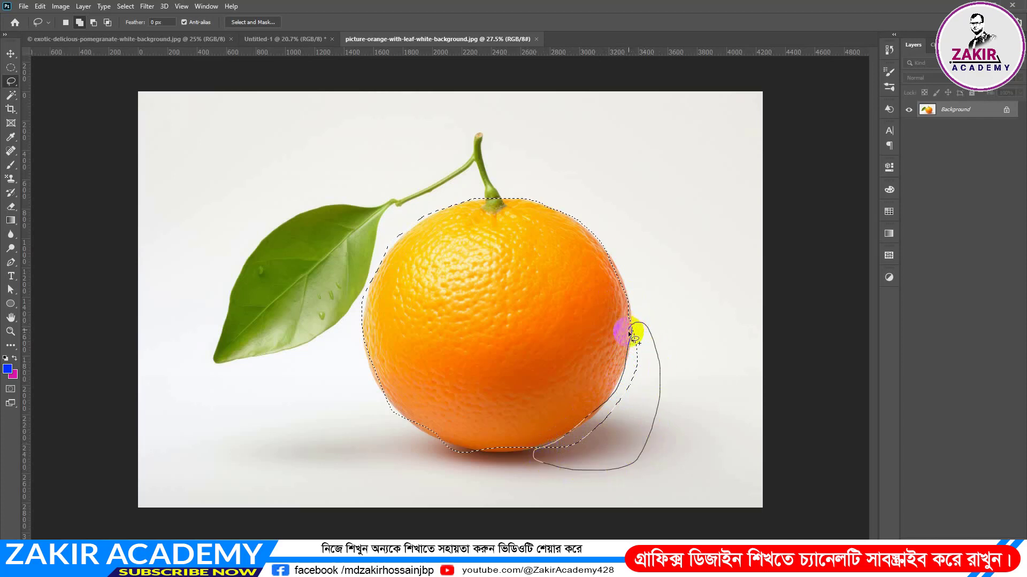
In Subtract from selection mode, lasso away the excess background along the orange's lower-right edge
{"action": "left_click", "coordinate": [93, 22]}
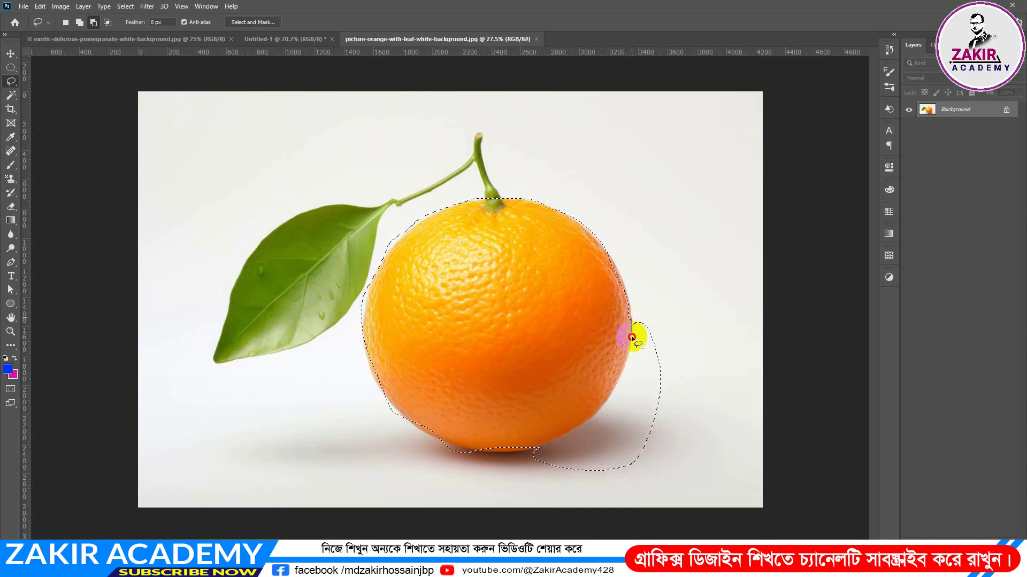
{"action": "mouse_move", "coordinate": [632, 337]}
{"action": "left_mouse_down"}
{"action": "mouse_move", "coordinate": [589, 418]}
{"action": "mouse_move", "coordinate": [529, 454]}
{"action": "mouse_move", "coordinate": [529, 479]}
{"action": "mouse_move", "coordinate": [568, 493]}
{"action": "mouse_move", "coordinate": [712, 474]}
{"action": "mouse_move", "coordinate": [713, 402]}
{"action": "mouse_move", "coordinate": [664, 304]}
{"action": "mouse_move", "coordinate": [632, 327]}
{"action": "left_mouse_up"}
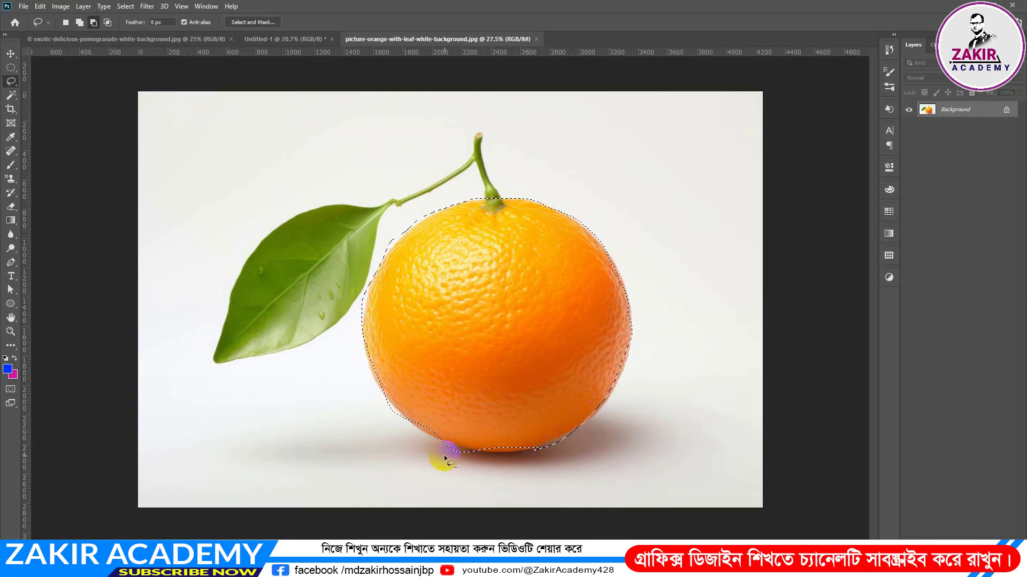
Subtract the small leftover bulge of background beneath the orange's bottom edge from the lasso selection
{"action": "mouse_move", "coordinate": [478, 453]}
{"action": "left_mouse_down"}
{"action": "mouse_move", "coordinate": [431, 447]}
{"action": "mouse_move", "coordinate": [475, 458]}
{"action": "mouse_move", "coordinate": [474, 449]}
{"action": "mouse_move", "coordinate": [469, 464]}
{"action": "left_mouse_up"}
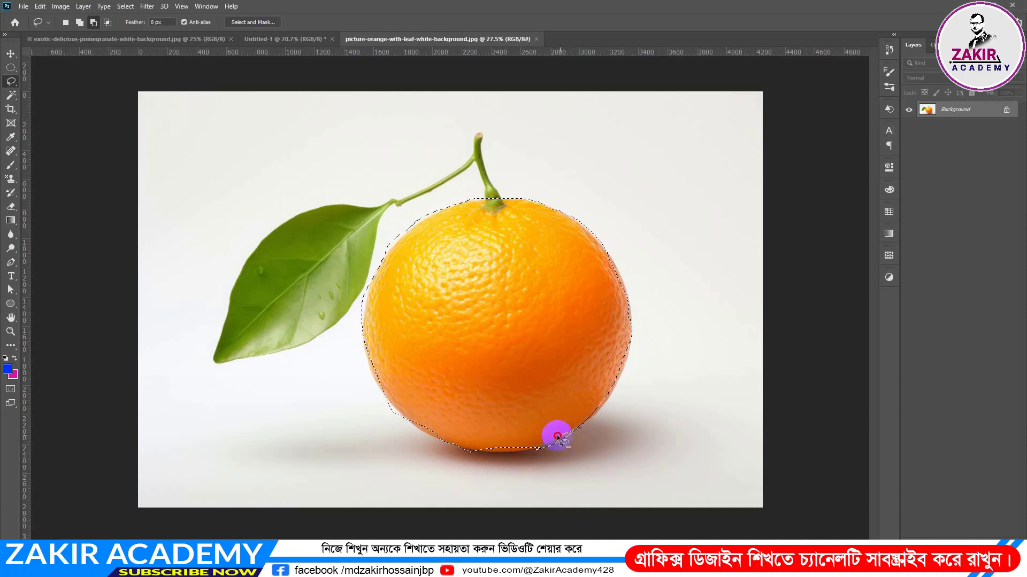
{"action": "mouse_move", "coordinate": [557, 437]}
{"action": "left_mouse_down"}
{"action": "mouse_move", "coordinate": [531, 449]}
{"action": "mouse_move", "coordinate": [572, 457]}
{"action": "mouse_move", "coordinate": [586, 439]}
{"action": "mouse_move", "coordinate": [582, 429]}
{"action": "mouse_move", "coordinate": [557, 437]}
{"action": "left_mouse_up"}
Temporarily switch the Lasso to Add to selection and include extra background along the orange's upper-left edge
{"action": "scroll", "coordinate": [340, 304], "scroll_direction": "up", "scroll_amount": 2}
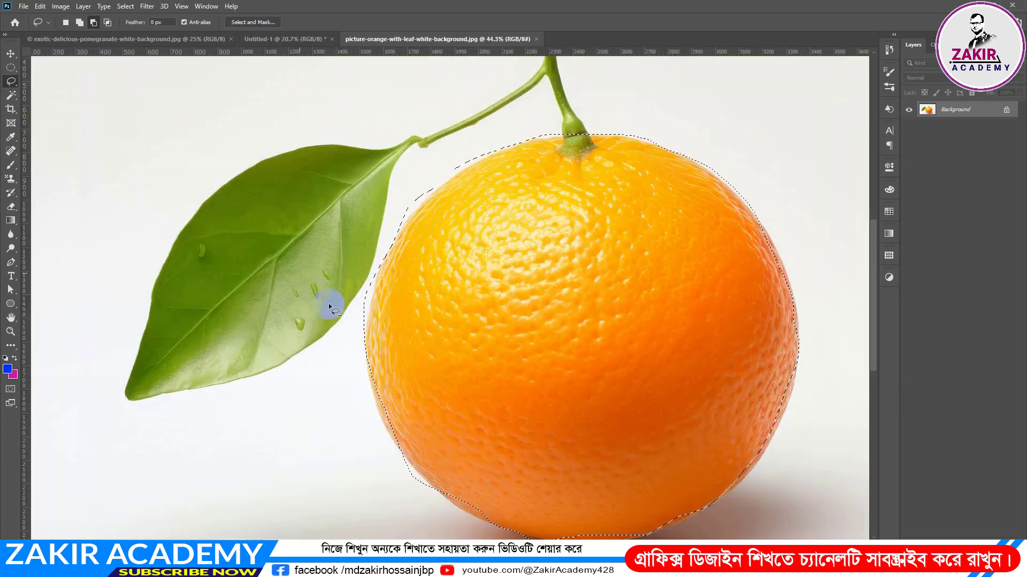
{"action": "scroll", "coordinate": [329, 306], "scroll_direction": "down", "scroll_amount": 1}
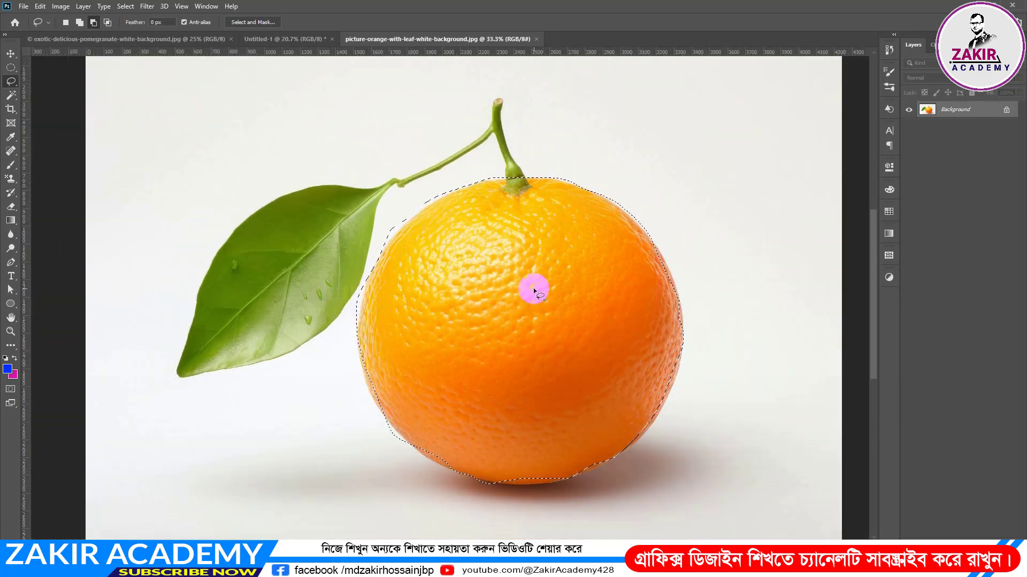
{"action": "key", "text": "shift"}
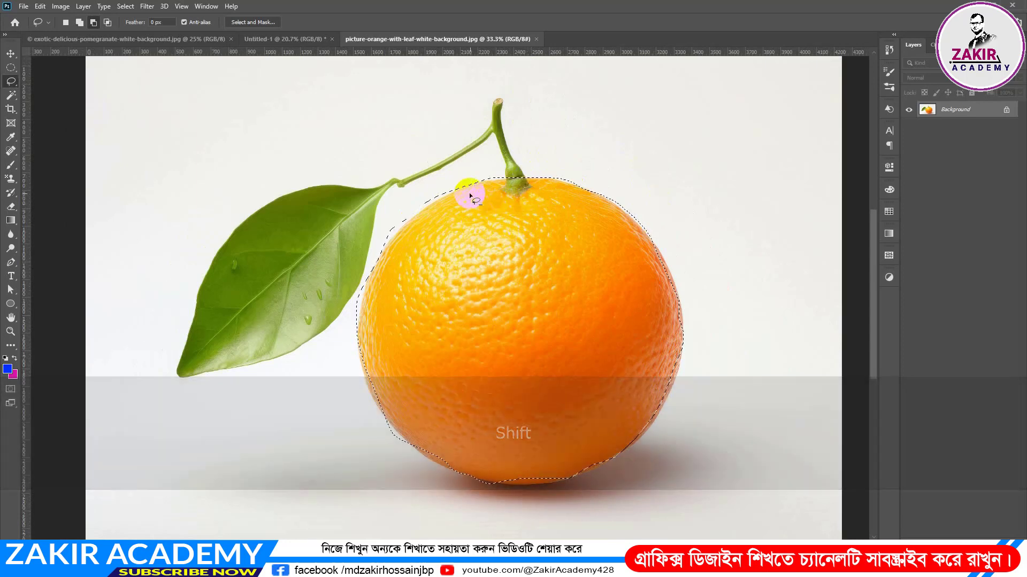
{"action": "key", "text": "shift"}
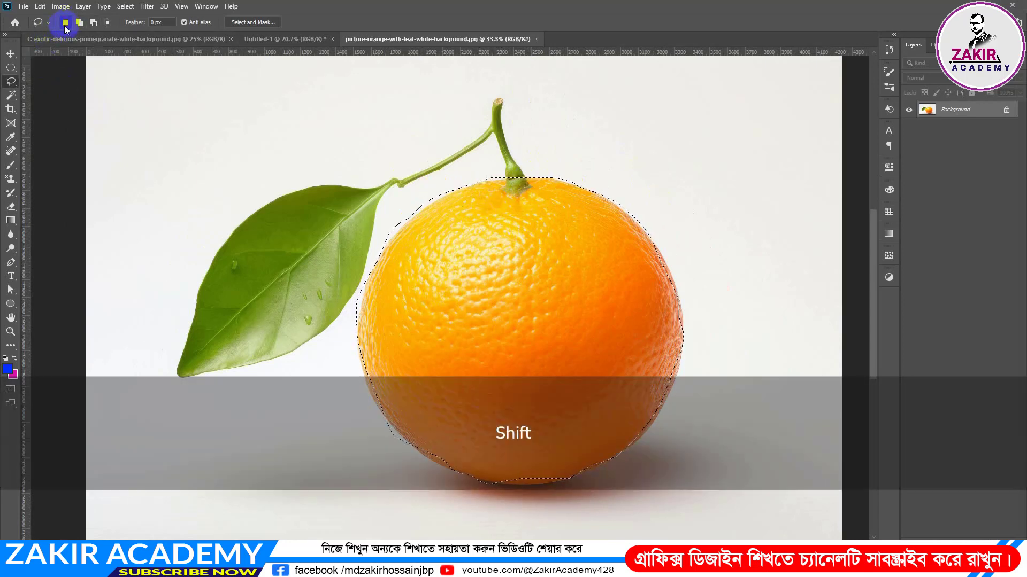
{"action": "key", "text": "shift"}
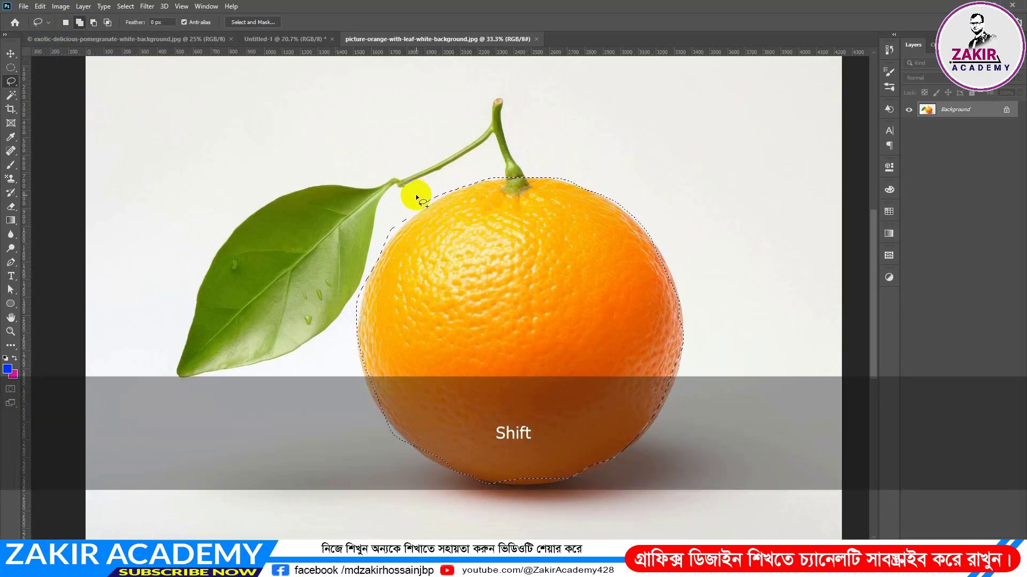
{"action": "mouse_move", "coordinate": [416, 198]}
{"action": "left_mouse_down"}
{"action": "mouse_move", "coordinate": [459, 185]}
{"action": "mouse_move", "coordinate": [445, 195]}
{"action": "left_mouse_up"}
{"action": "mouse_move", "coordinate": [400, 234]}
{"action": "left_mouse_down"}
{"action": "mouse_move", "coordinate": [355, 344]}
{"action": "mouse_move", "coordinate": [350, 291]}
{"action": "mouse_move", "coordinate": [386, 228]}
{"action": "mouse_move", "coordinate": [434, 183]}
{"action": "mouse_move", "coordinate": [463, 187]}
{"action": "left_mouse_up"}
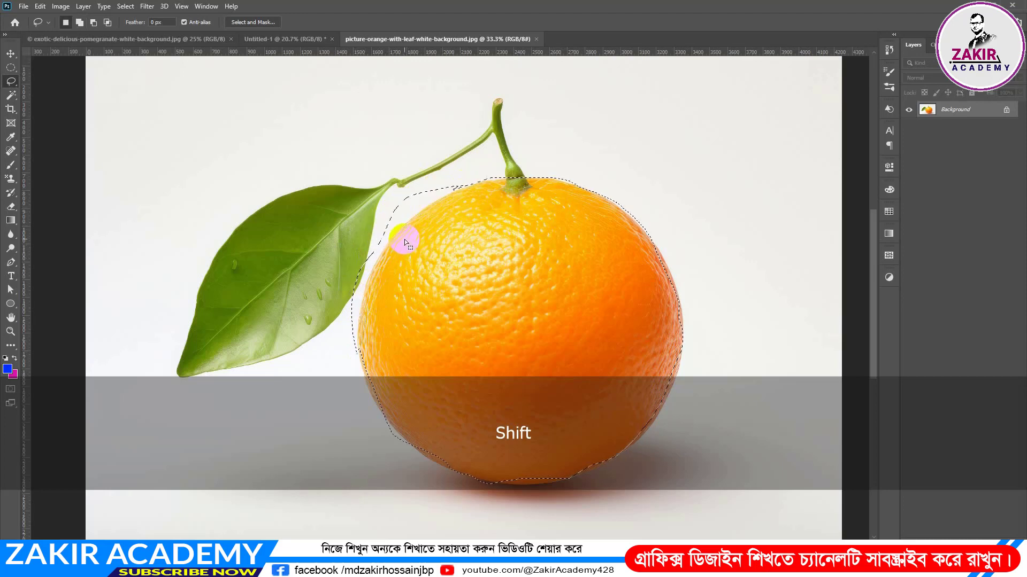
Temporarily switch the Lasso to Subtract from selection and cut away the excess background along the orange's upper-left edge
{"action": "key", "text": "alt"}
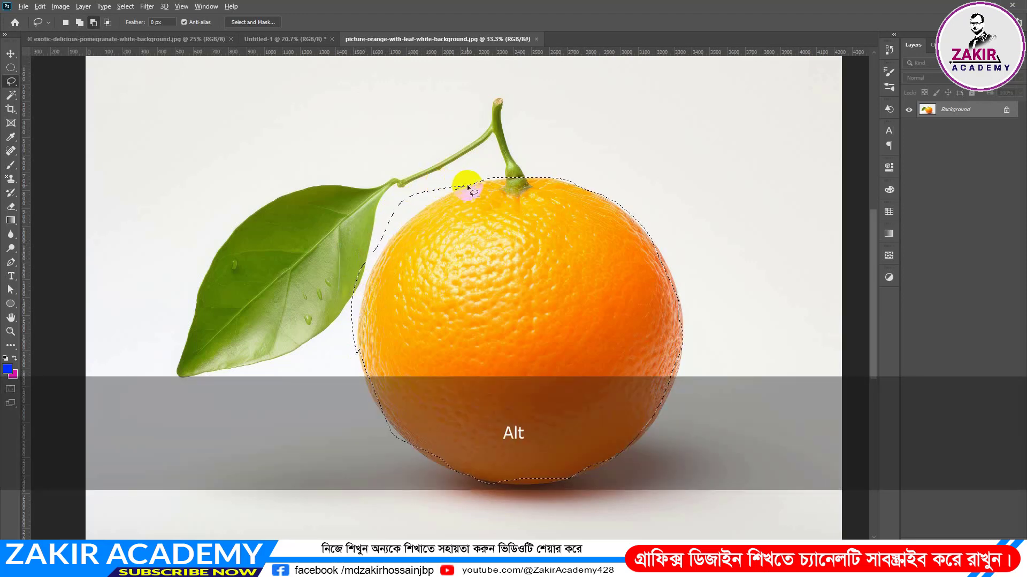
{"action": "mouse_move", "coordinate": [469, 180]}
{"action": "left_mouse_down"}
{"action": "mouse_move", "coordinate": [387, 256]}
{"action": "mouse_move", "coordinate": [365, 320]}
{"action": "left_mouse_up"}
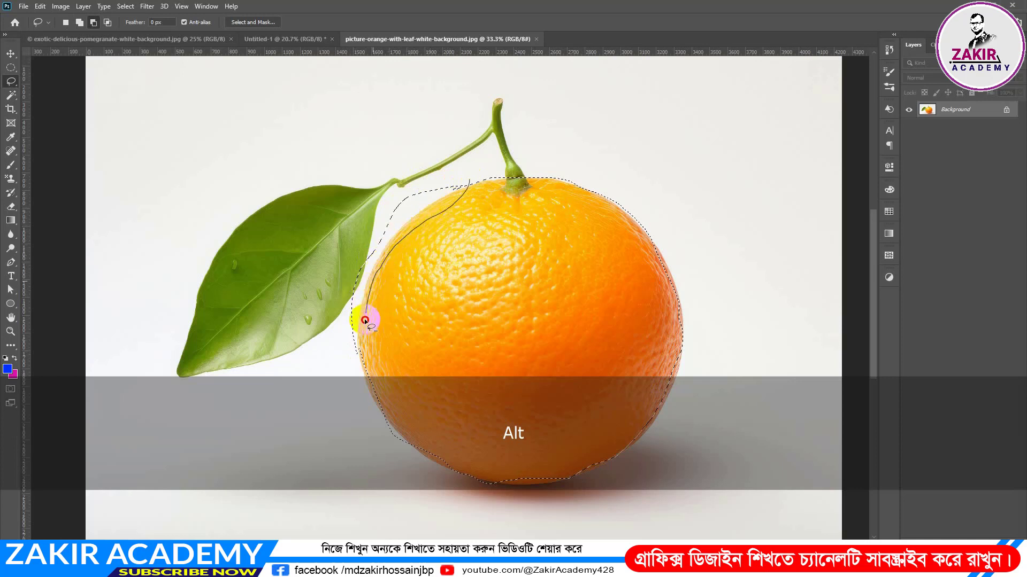
{"action": "mouse_move", "coordinate": [355, 357]}
{"action": "left_mouse_down"}
{"action": "mouse_move", "coordinate": [342, 266]}
{"action": "mouse_move", "coordinate": [378, 193]}
{"action": "mouse_move", "coordinate": [450, 173]}
{"action": "mouse_move", "coordinate": [470, 182]}
{"action": "left_mouse_up"}
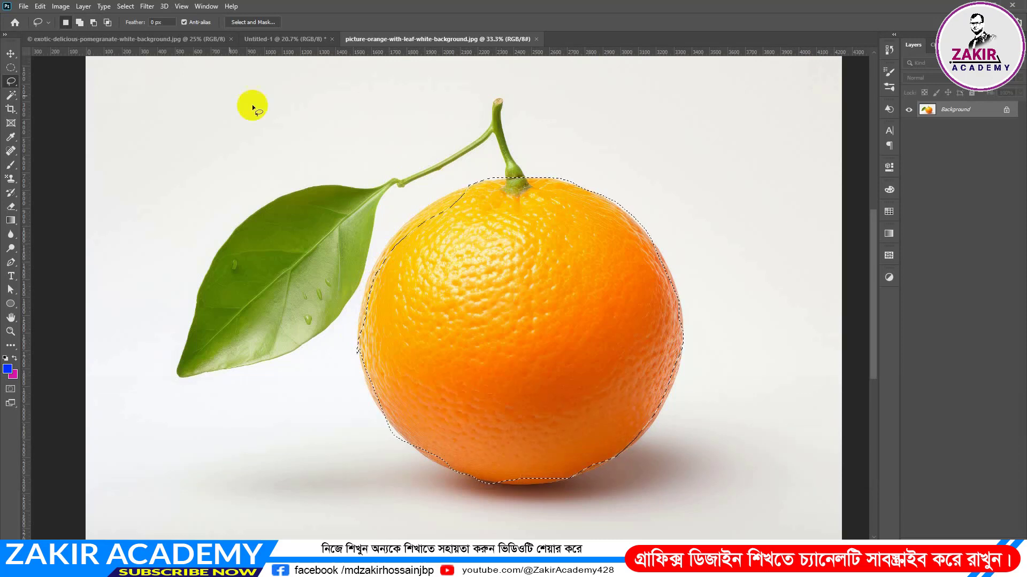
{"action": "left_click", "coordinate": [79, 23]}
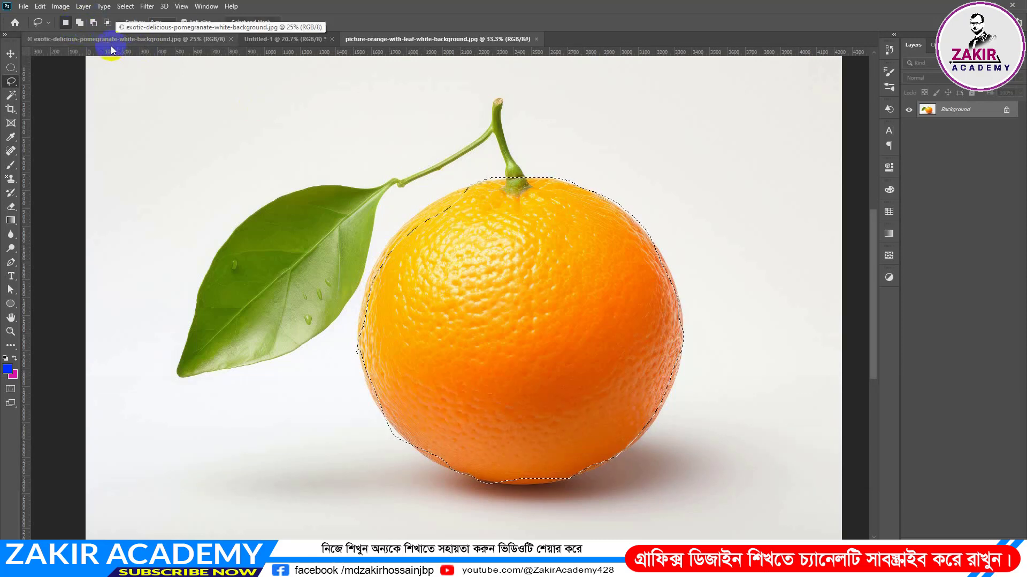
{"action": "left_click", "coordinate": [93, 23]}
{"action": "left_click", "coordinate": [65, 22]}
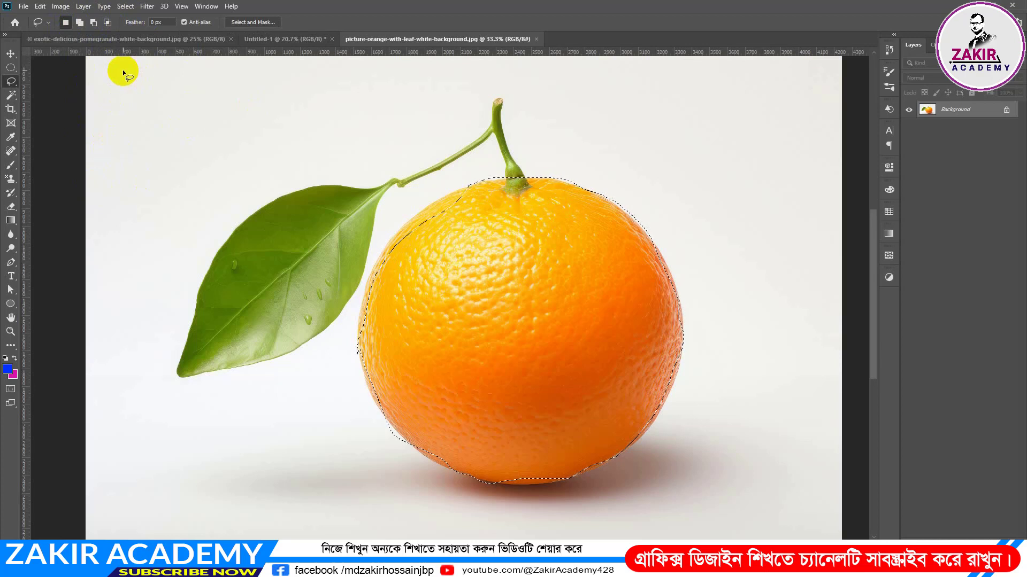
{"action": "left_click", "coordinate": [123, 42]}
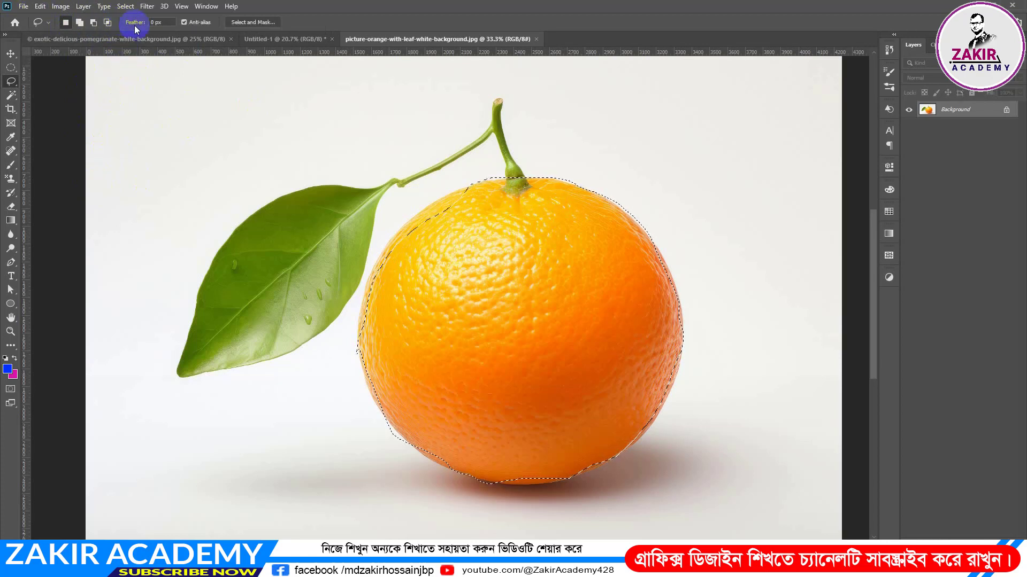
{"action": "left_click", "coordinate": [166, 22]}
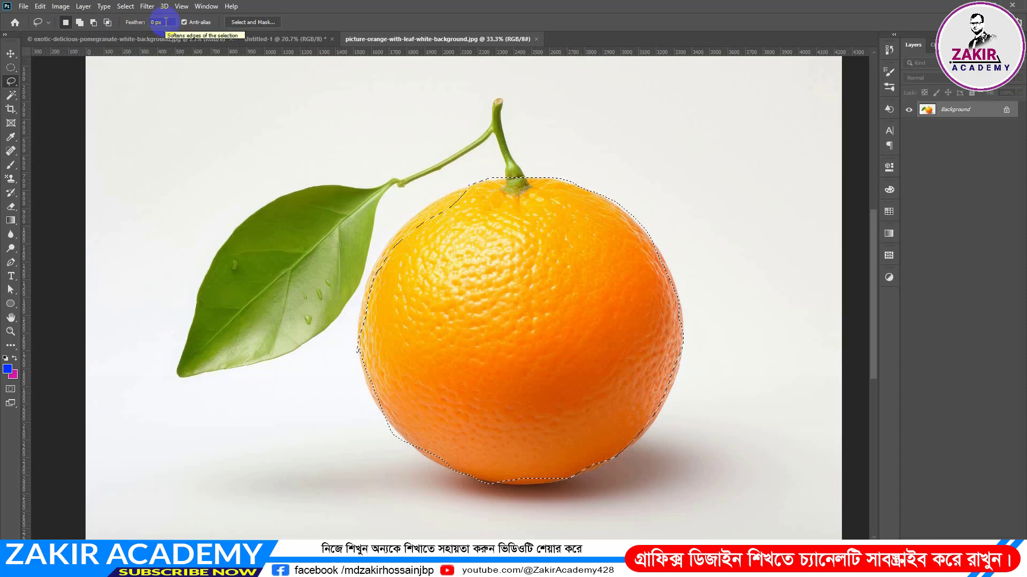